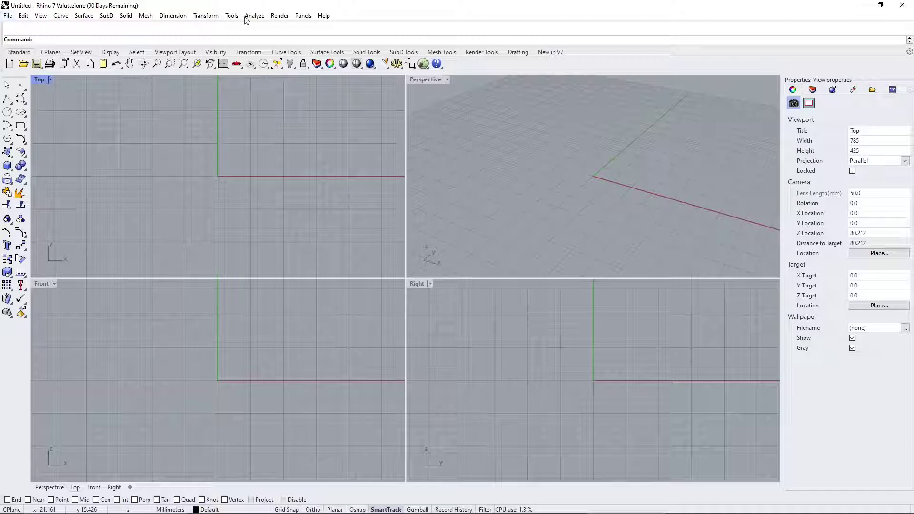
pyautogui.click(8, 15)
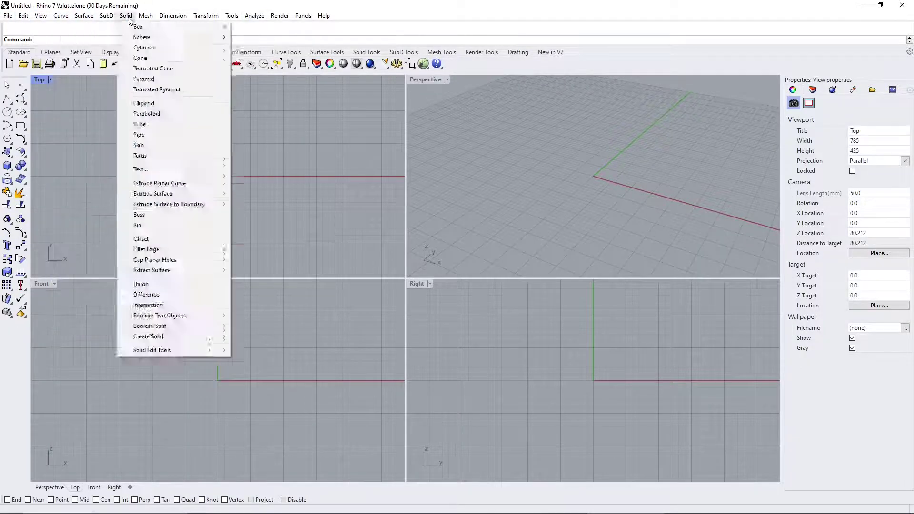
pyautogui.moveTo(68, 20)
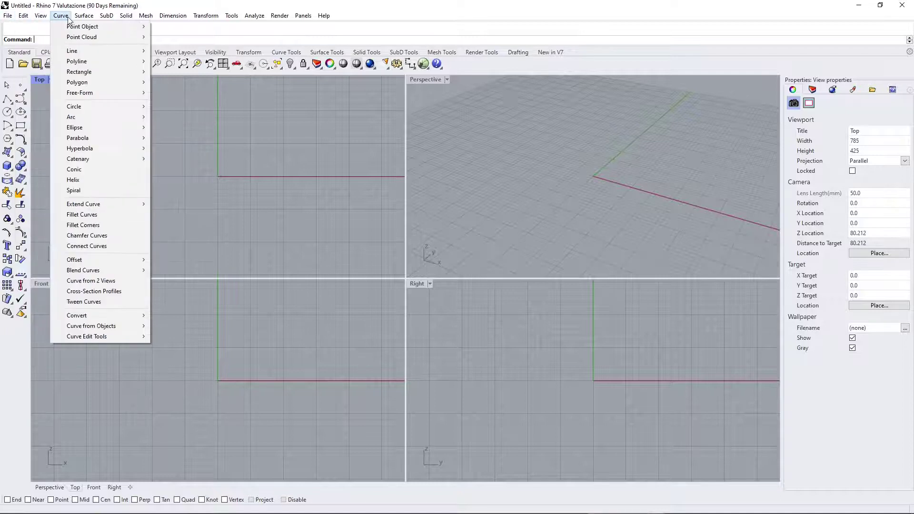
pyautogui.click(153, 11)
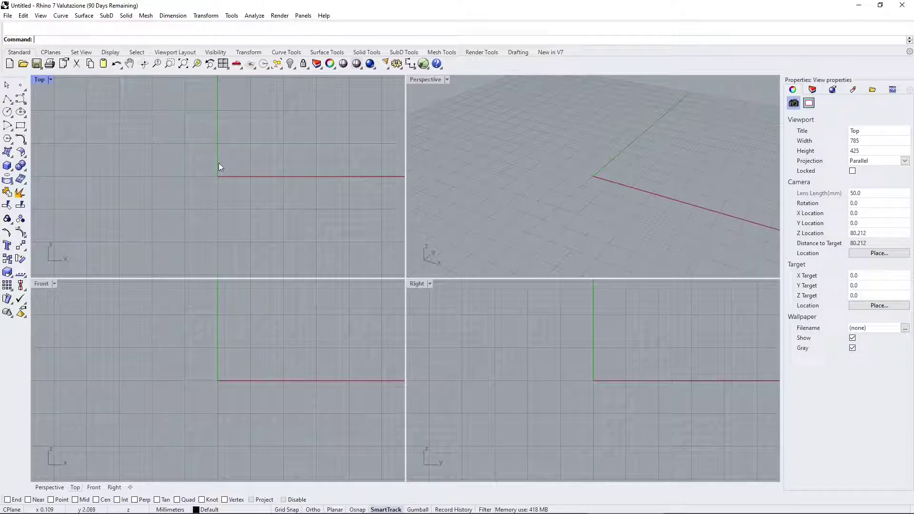
pyautogui.click(62, 18)
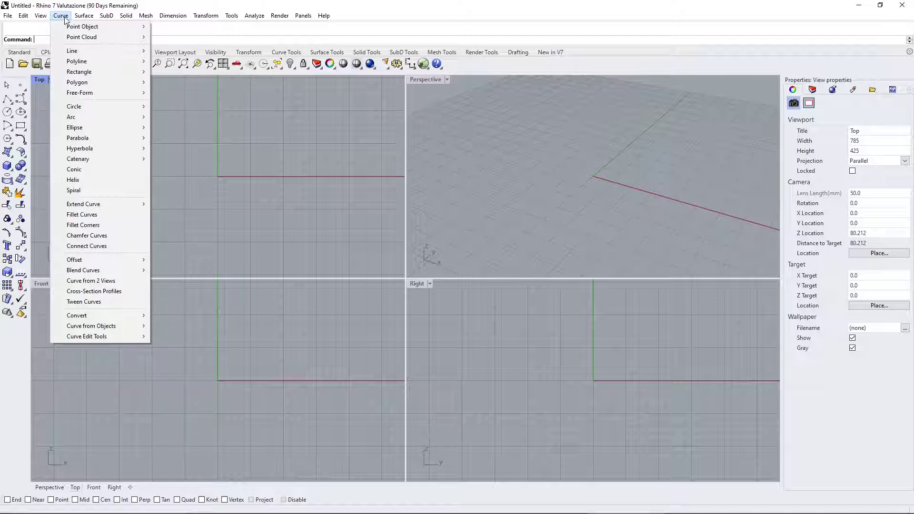
pyautogui.click(62, 17)
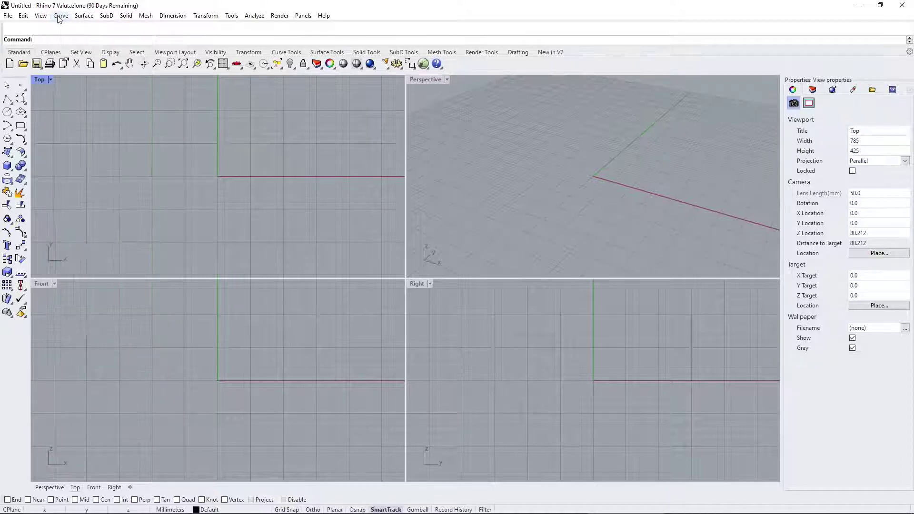
pyautogui.click(60, 18)
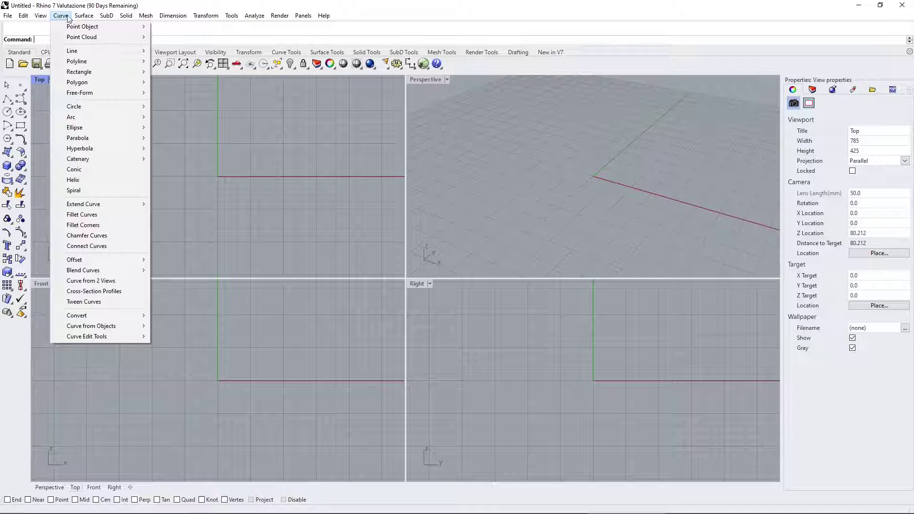
pyautogui.moveTo(80, 20)
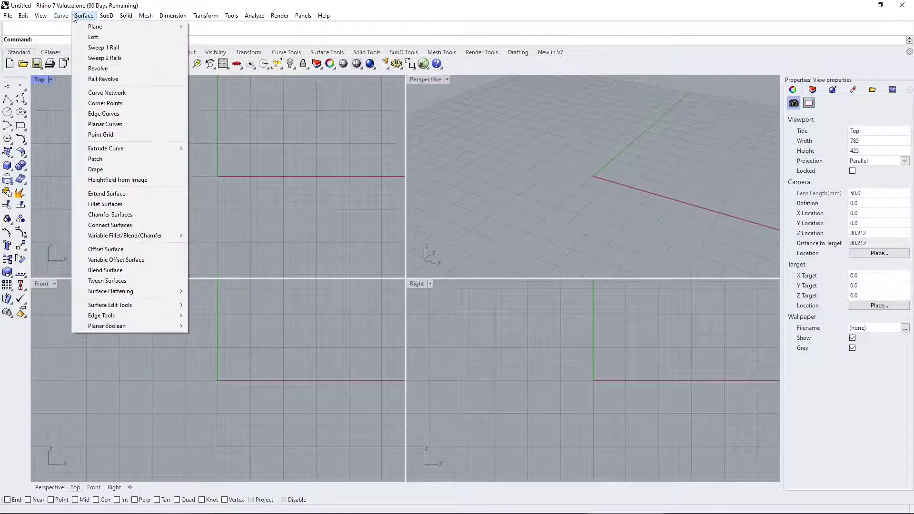
pyautogui.click(89, 18)
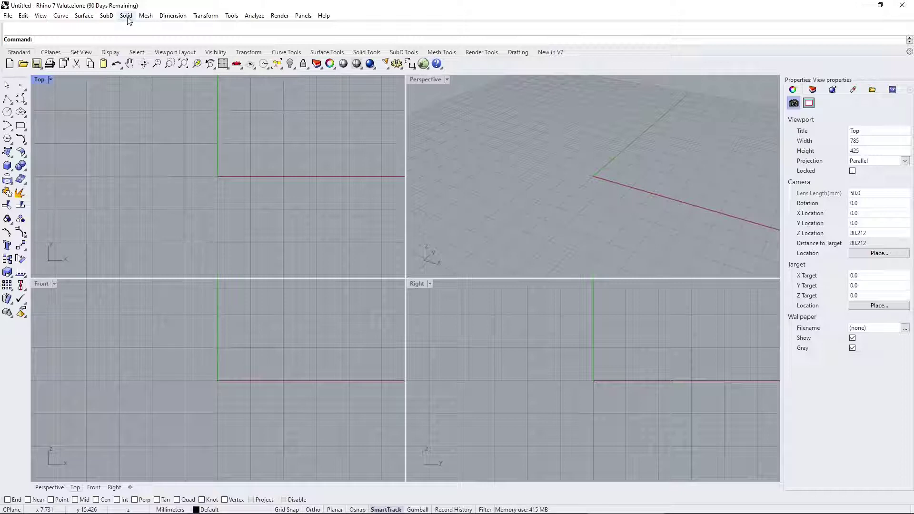
pyautogui.press('Return')
pyautogui.write('uni')
pyautogui.press('BackSpace')
pyautogui.press('BackSpace')
pyautogui.press('BackSpace')
pyautogui.press('Escape')
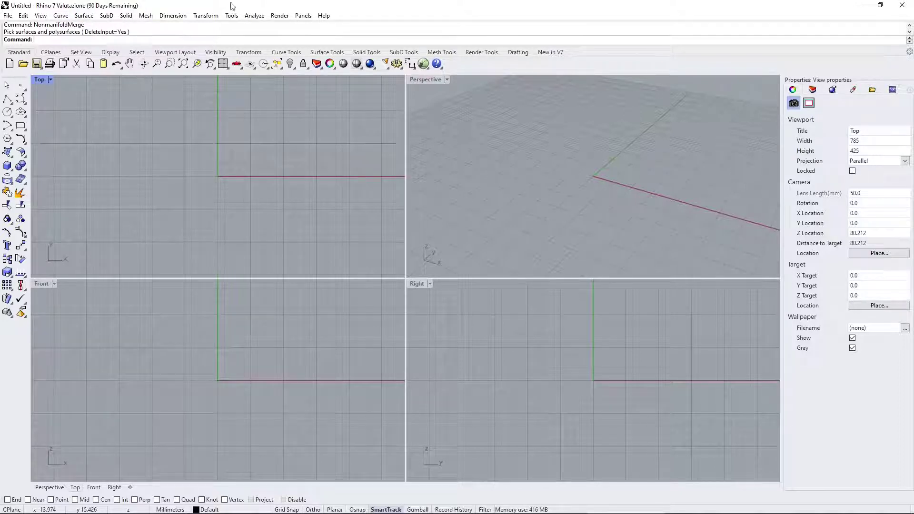
pyautogui.click(145, 16)
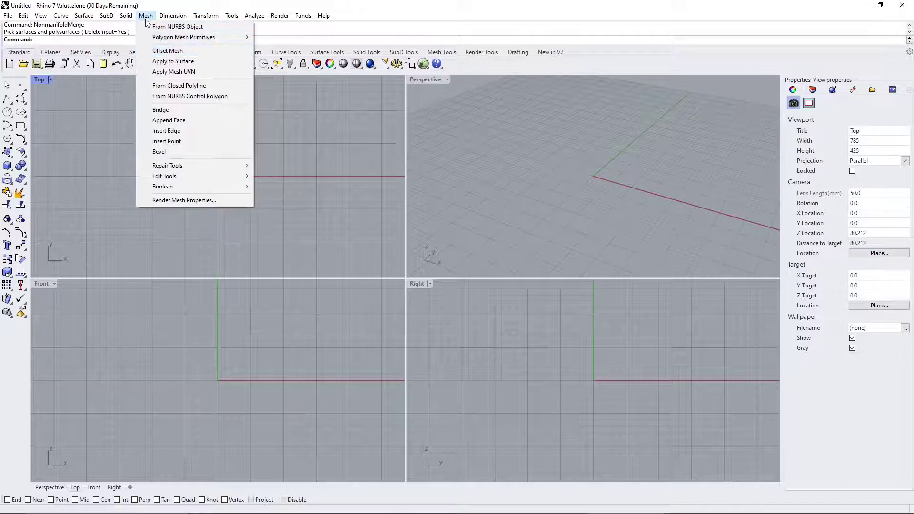
pyautogui.click(146, 18)
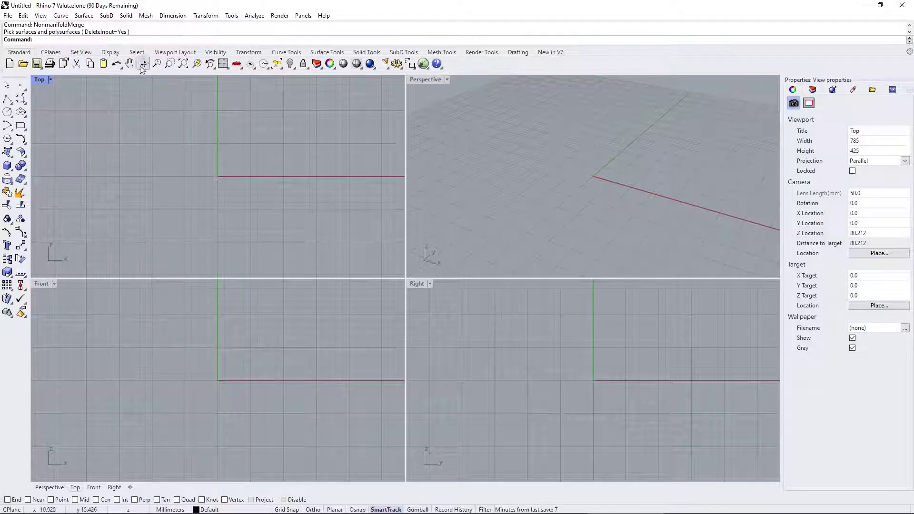
# Create a solid five-sided inscribed pyramid in the Top view, on the negative X side of the origin, with its apex pointing up
pyautogui.click(127, 16)
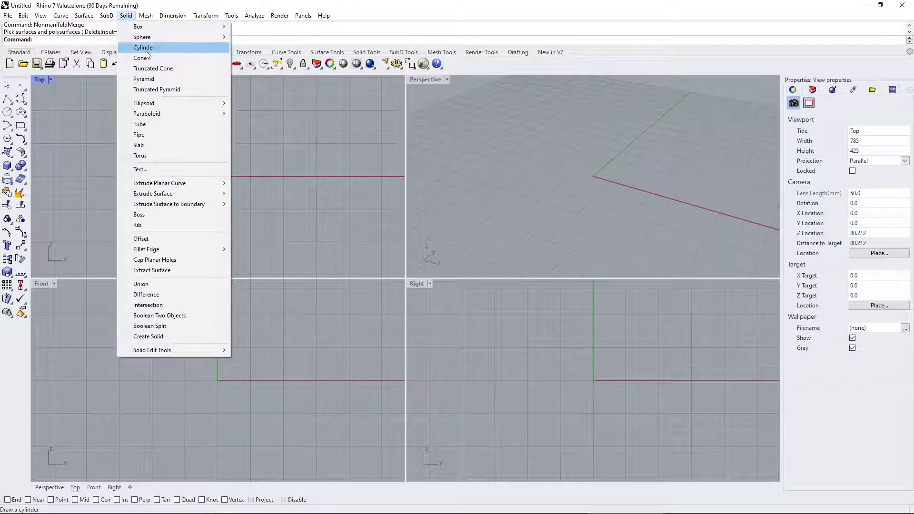
pyautogui.click(144, 79)
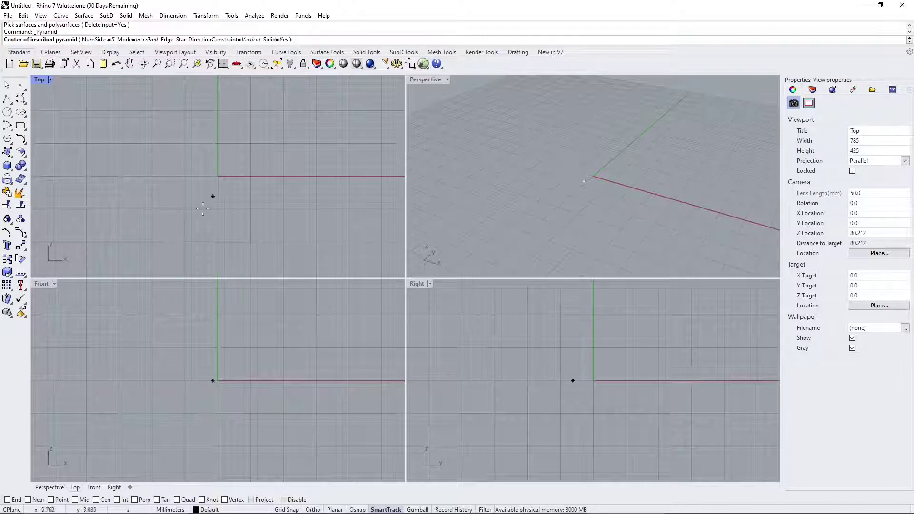
pyautogui.click(166, 156)
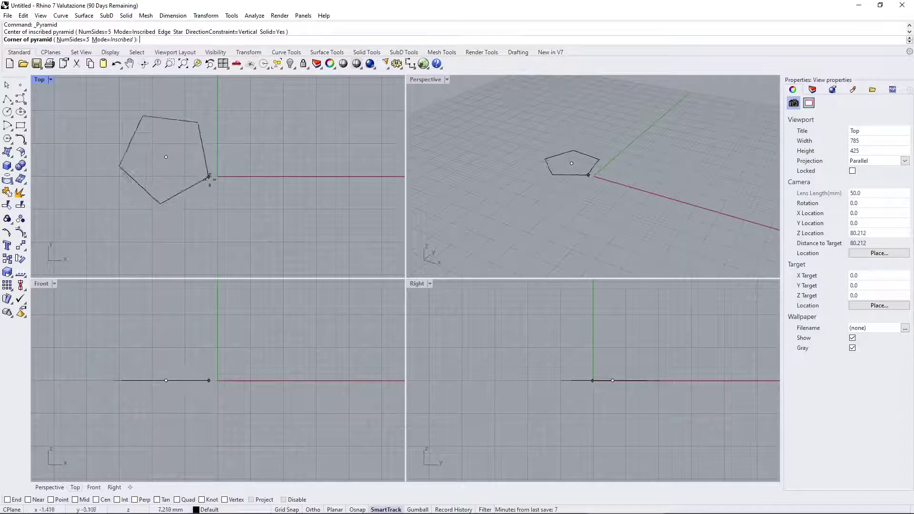
pyautogui.click(180, 181)
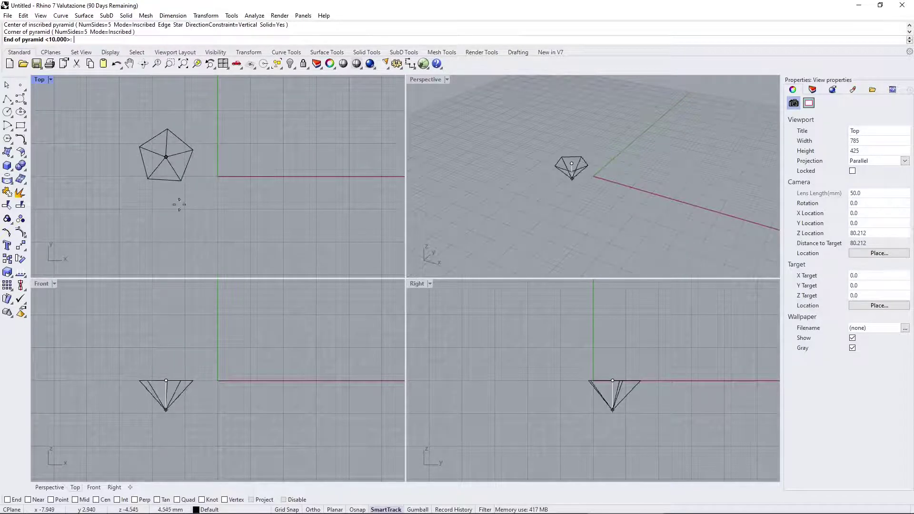
pyautogui.click(193, 102)
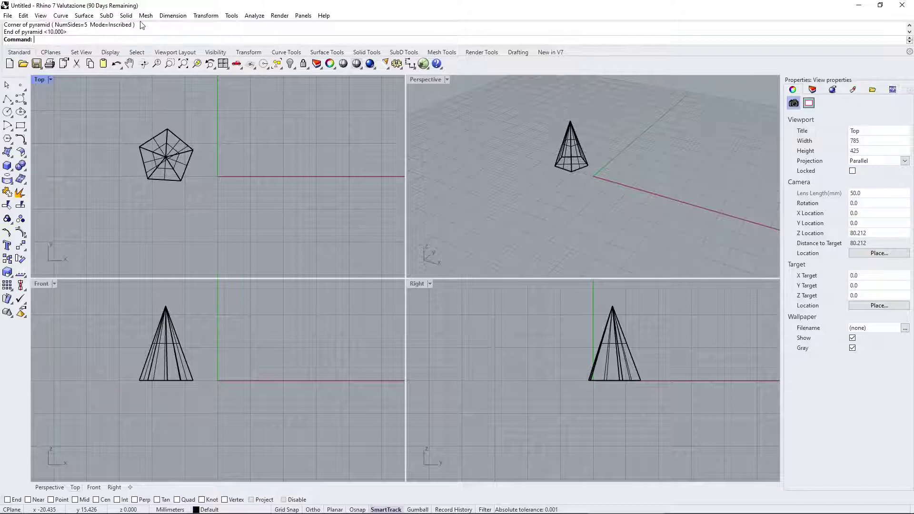
# Create a solid vertical cone of about 3.8 mm radius beside the pyramid, its base circle passing near the origin and its apex pointing up
pyautogui.click(126, 15)
pyautogui.click(127, 15)
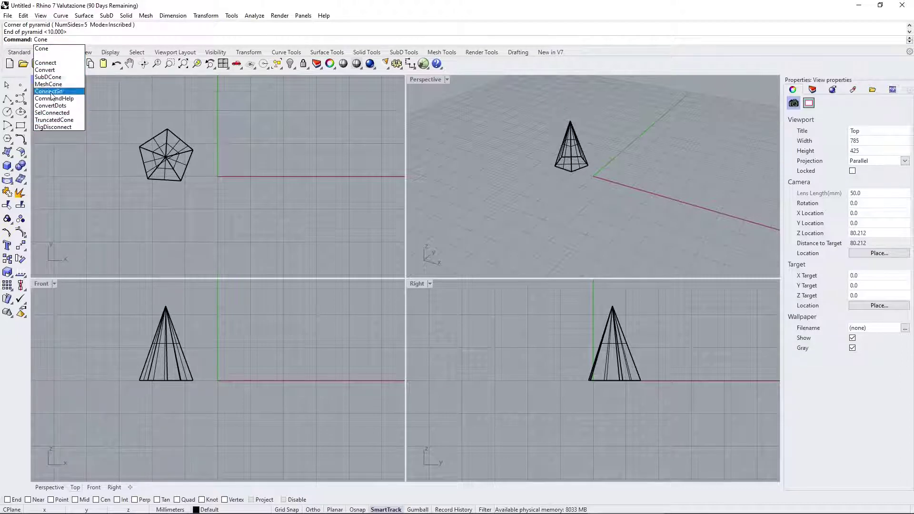
pyautogui.click(44, 48)
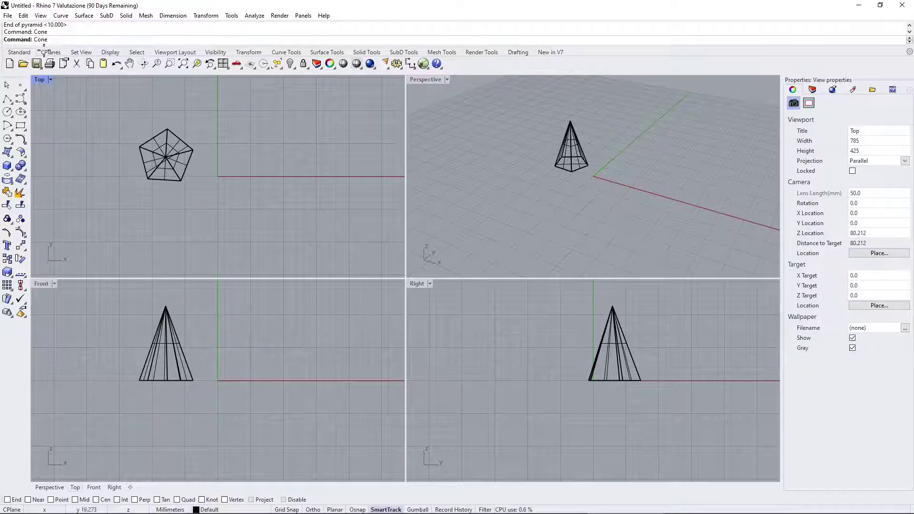
pyautogui.click(222, 151)
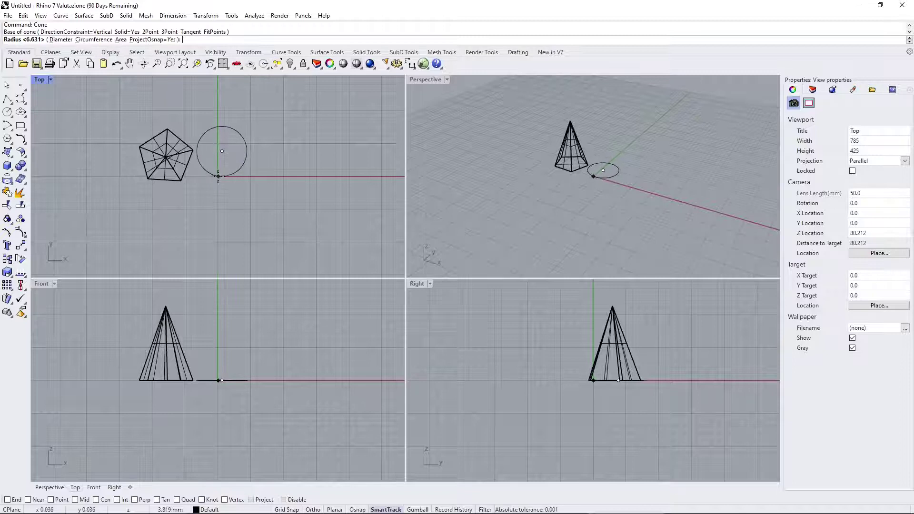
pyautogui.click(218, 176)
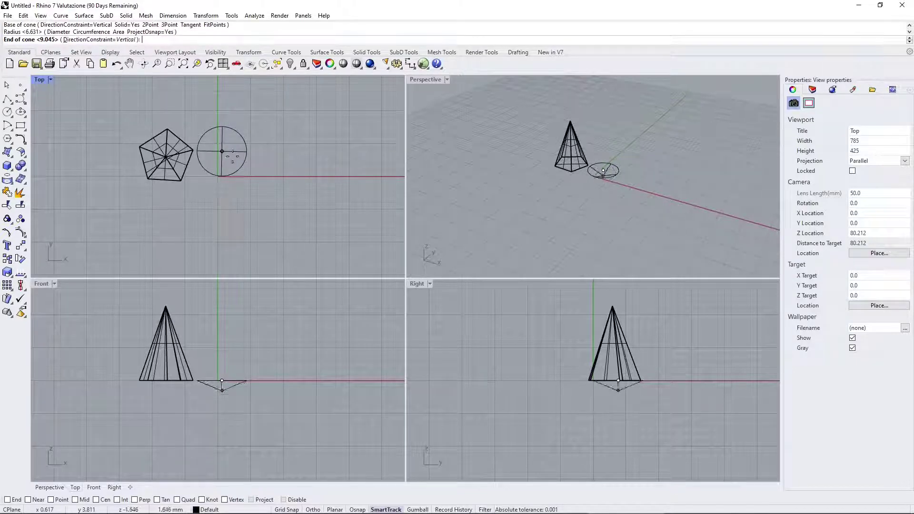
pyautogui.click(268, 94)
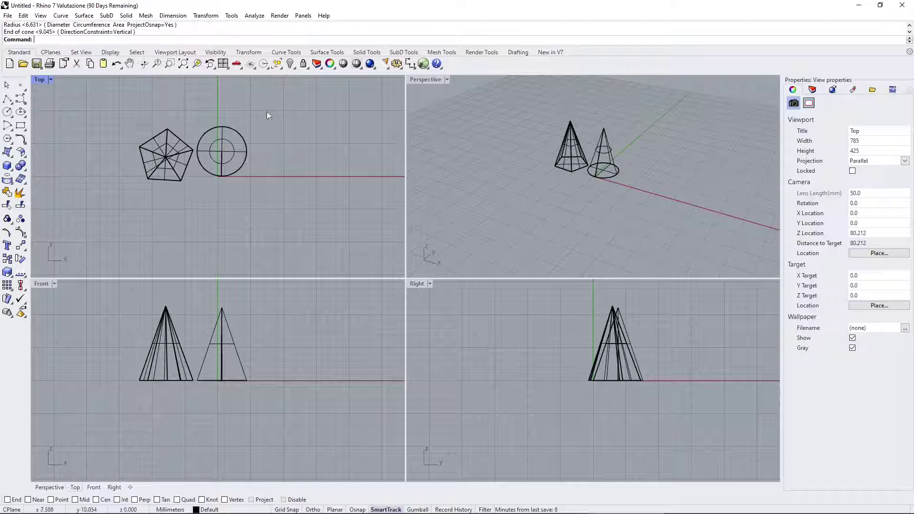
pyautogui.click(106, 16)
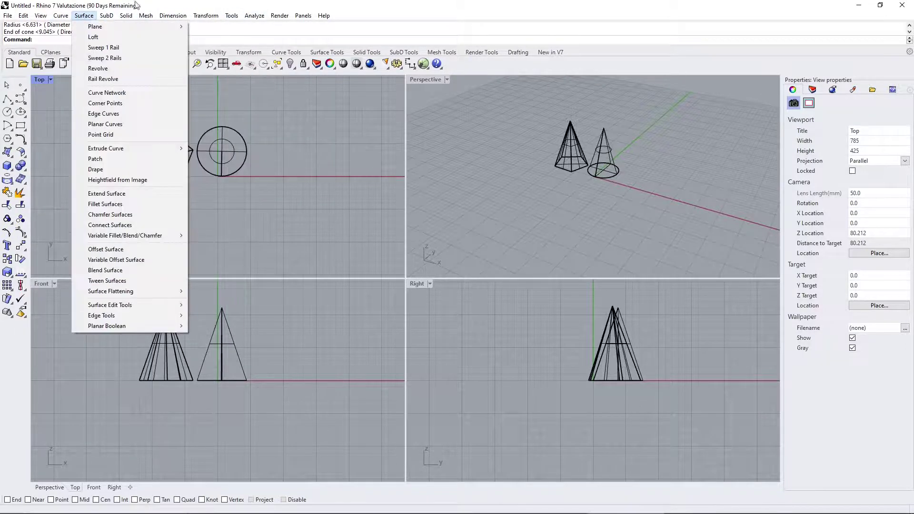
pyautogui.click(137, 37)
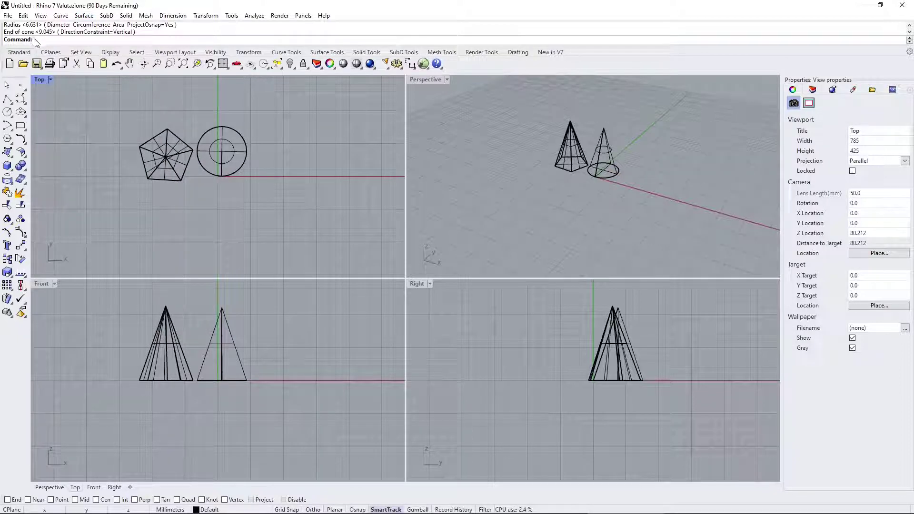
# Examine the pyramid and cone in the Perspective and Top views from different distances and positions
pyautogui.keyDown('shift'); pyautogui.moveTo(642, 108); pyautogui.dragTo(639, 164, button='right'); pyautogui.keyUp('shift')
pyautogui.moveTo(221, 230); pyautogui.dragTo(278, 219, button='right')
pyautogui.scroll(3, 192, 117)
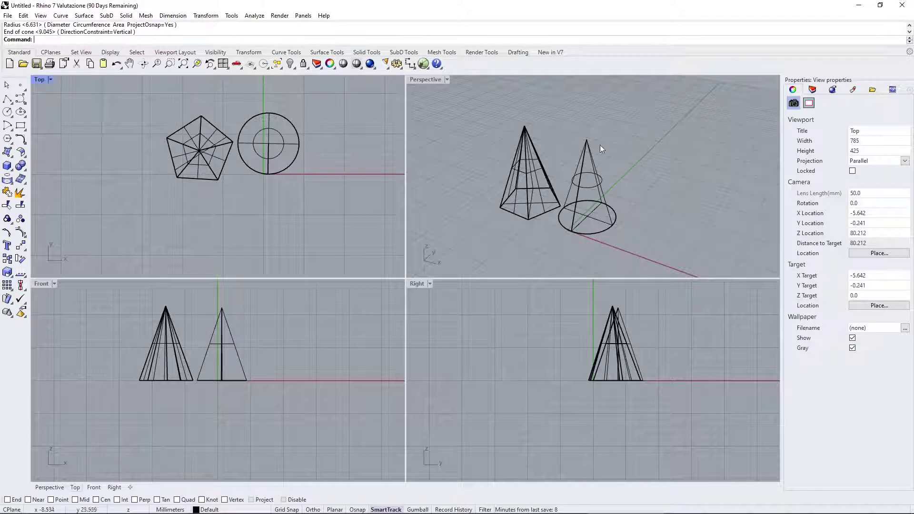
pyautogui.moveTo(559, 135); pyautogui.dragTo(526, 159, button='right')
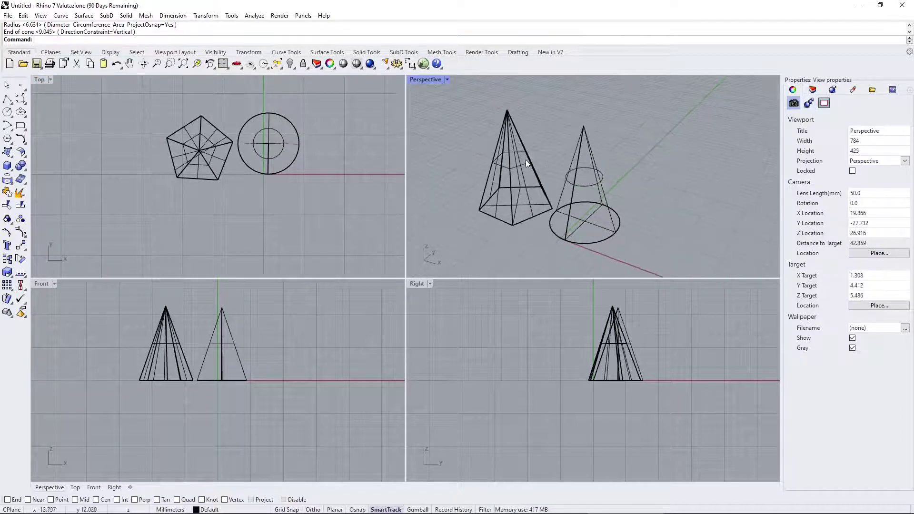
pyautogui.scroll(-2, 515, 156)
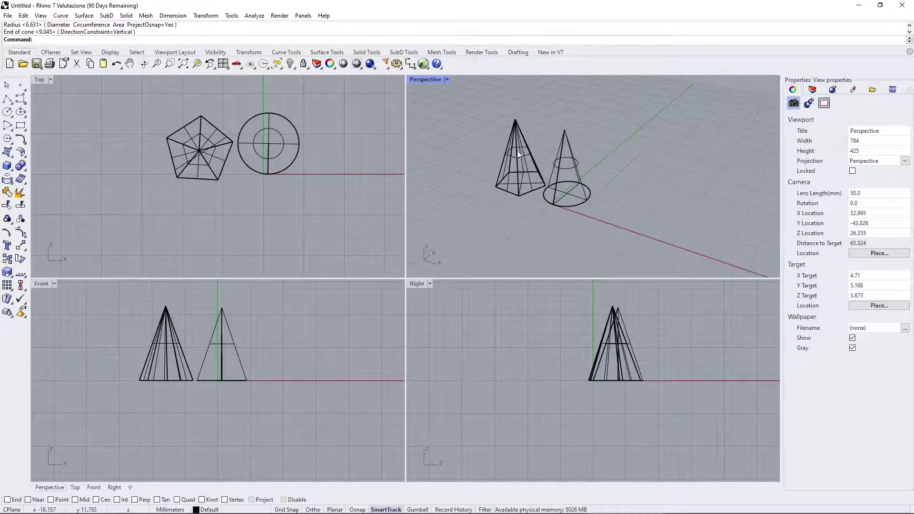
pyautogui.scroll(-1, 519, 143)
pyautogui.scroll(-4, 194, 164)
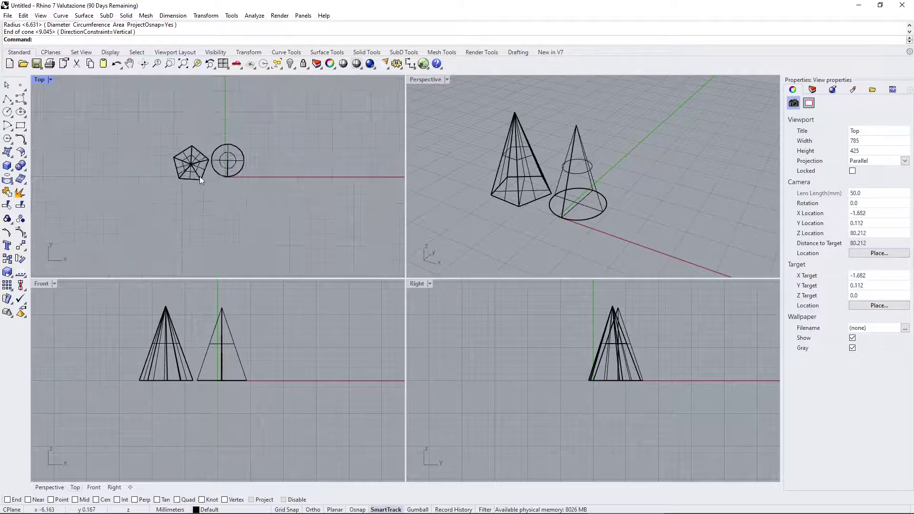
pyautogui.scroll(3, 209, 171)
pyautogui.scroll(-3, 209, 169)
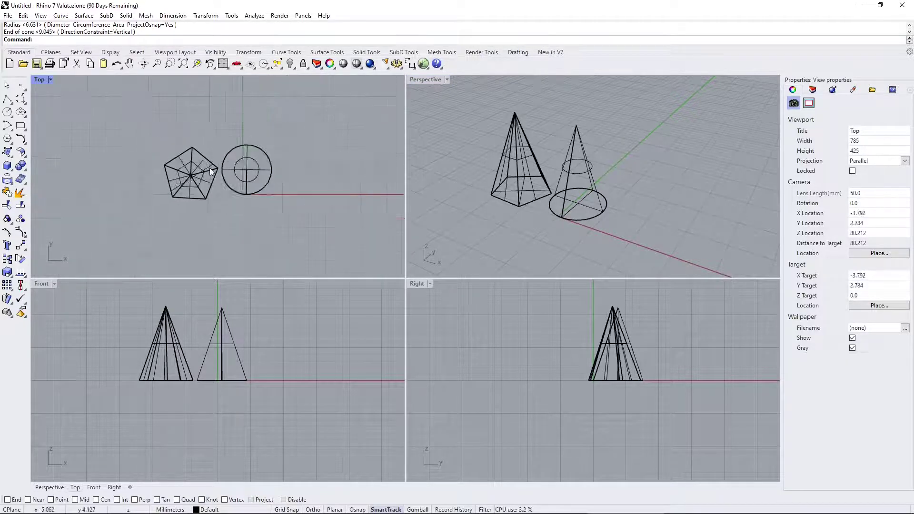
pyautogui.scroll(4, 213, 170)
pyautogui.scroll(-3, 213, 168)
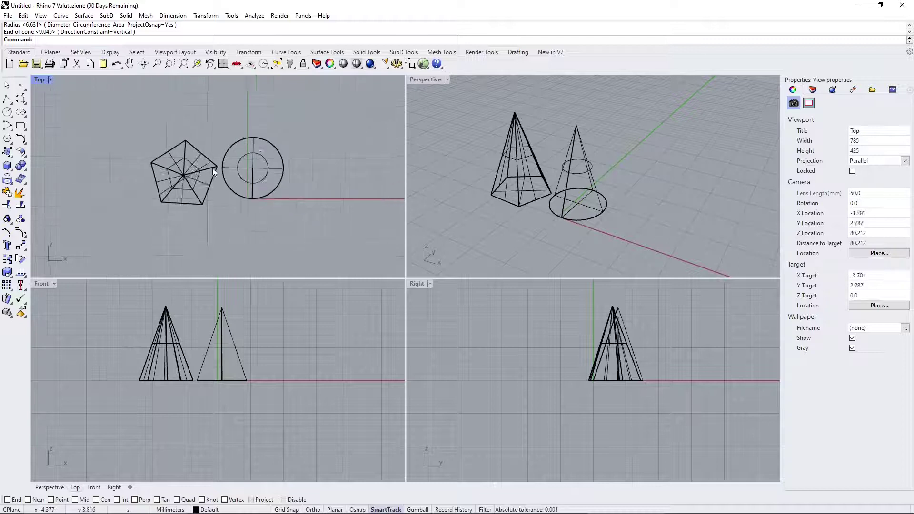
pyautogui.scroll(2, 212, 165)
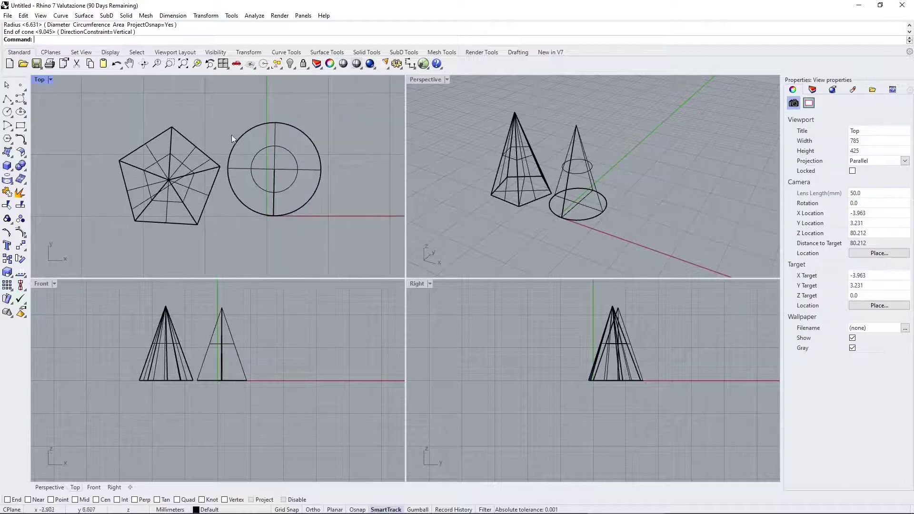
pyautogui.moveTo(236, 138); pyautogui.dragTo(173, 147, button='right')
# Examine both solids in the Perspective view from a lower angle, alternating between near and far distances
pyautogui.moveTo(556, 181); pyautogui.dragTo(541, 149, button='right')
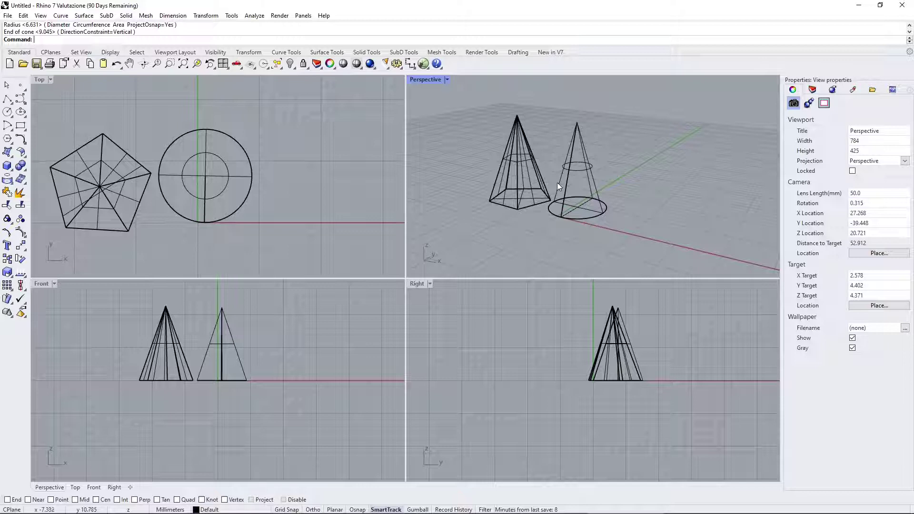
pyautogui.keyDown('shift'); pyautogui.moveTo(556, 181); pyautogui.dragTo(548, 164, button='right'); pyautogui.keyUp('shift')
pyautogui.scroll(-4, 548, 157)
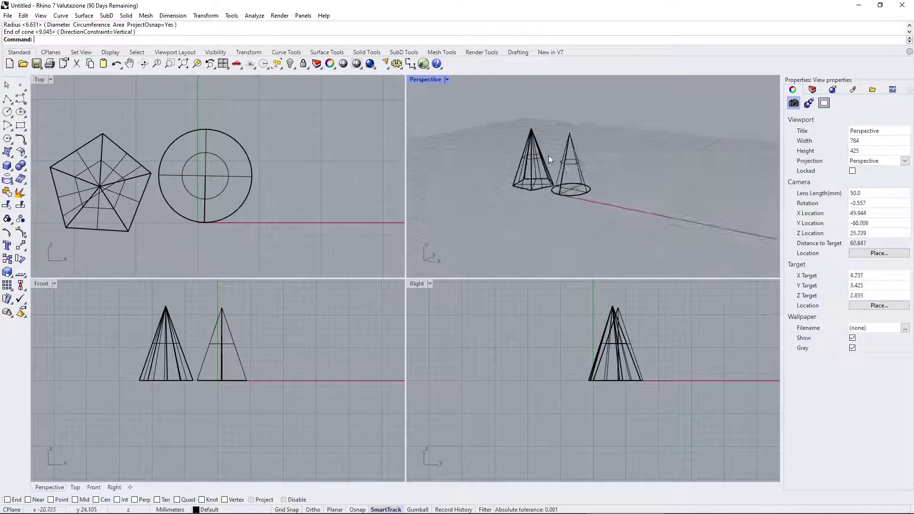
pyautogui.scroll(4, 551, 157)
pyautogui.scroll(-5, 550, 157)
pyautogui.scroll(4, 552, 159)
pyautogui.scroll(-2, 550, 159)
pyautogui.scroll(6, 589, 154)
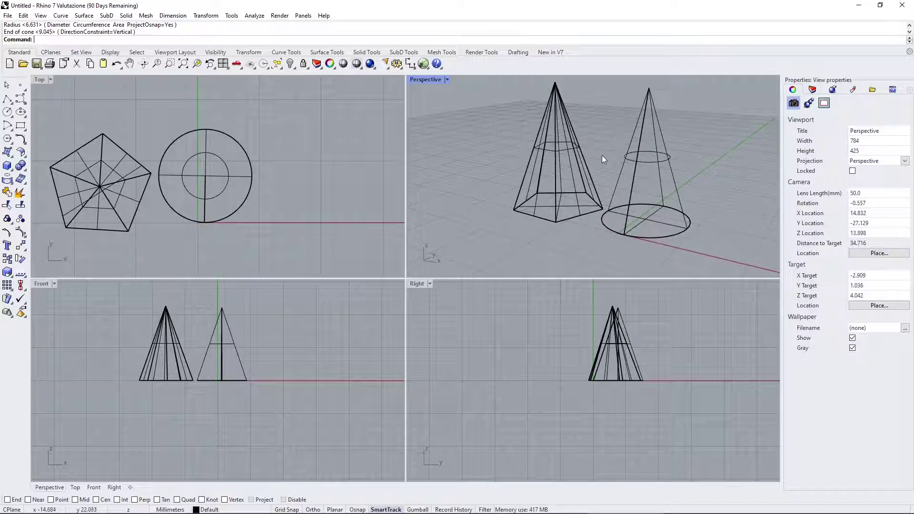
pyautogui.scroll(-2, 604, 156)
pyautogui.scroll(4, 605, 122)
pyautogui.scroll(-3, 605, 121)
pyautogui.scroll(2, 611, 129)
pyautogui.scroll(-3, 607, 138)
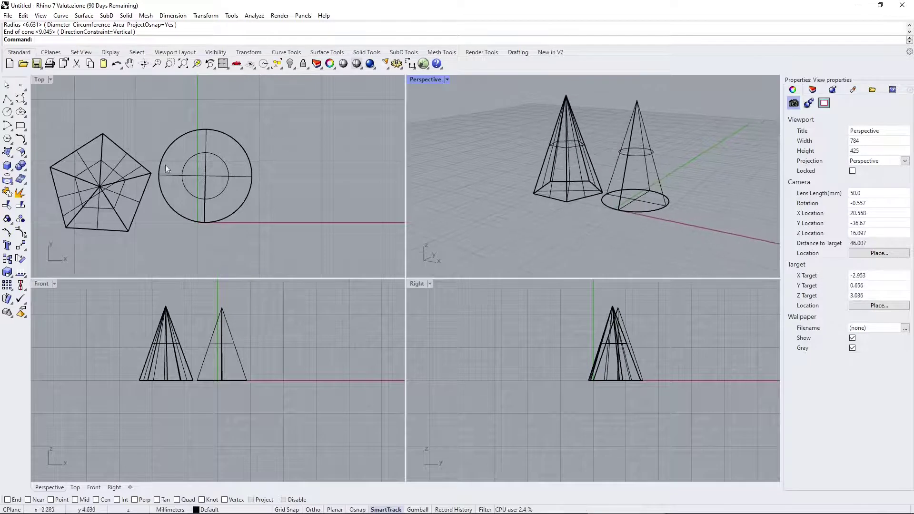
# Look at both solids enlarged in the Top, Front and Right views
pyautogui.moveTo(103, 133); pyautogui.dragTo(180, 164, button='right')
pyautogui.scroll(5, 171, 347)
pyautogui.scroll(-2, 198, 375)
pyautogui.scroll(4, 599, 356)
pyautogui.scroll(4, 619, 350)
pyautogui.scroll(-2, 610, 360)
pyautogui.moveTo(603, 361); pyautogui.dragTo(611, 362, button='right')
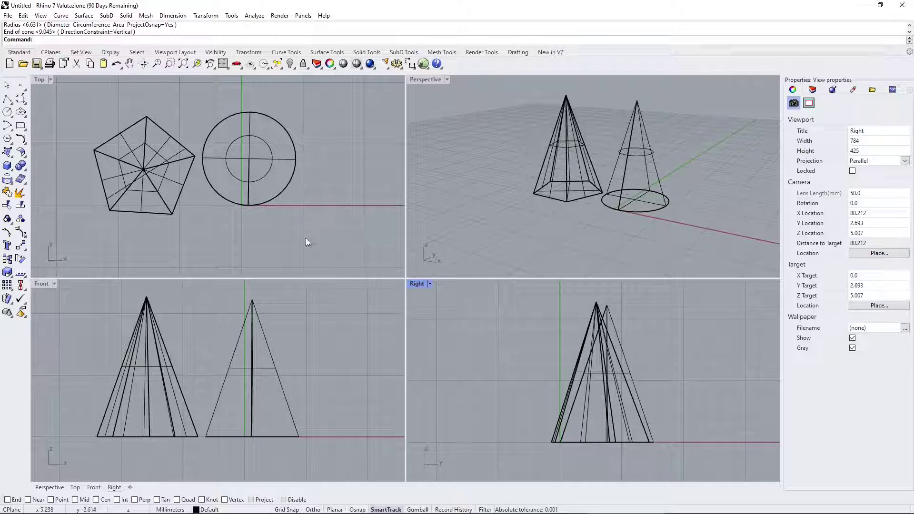
# Look at the pyramid and cone enlarged in the Top and Perspective views
pyautogui.scroll(-1, 324, 240)
pyautogui.scroll(3, 250, 174)
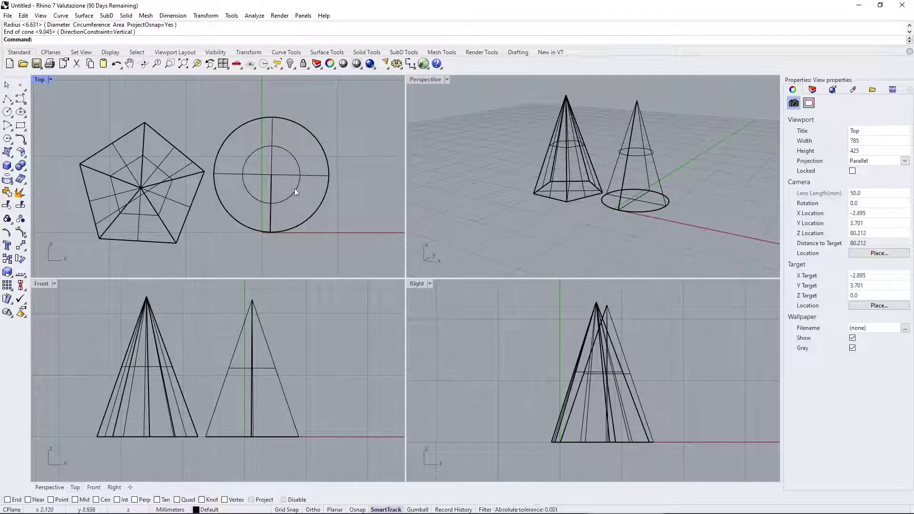
pyautogui.scroll(-1, 497, 213)
pyautogui.scroll(4, 557, 164)
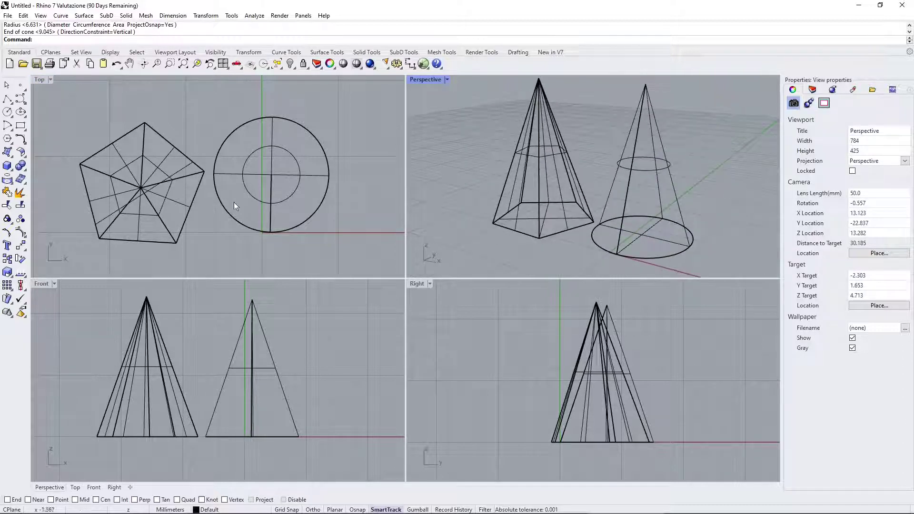
pyautogui.scroll(2, 152, 193)
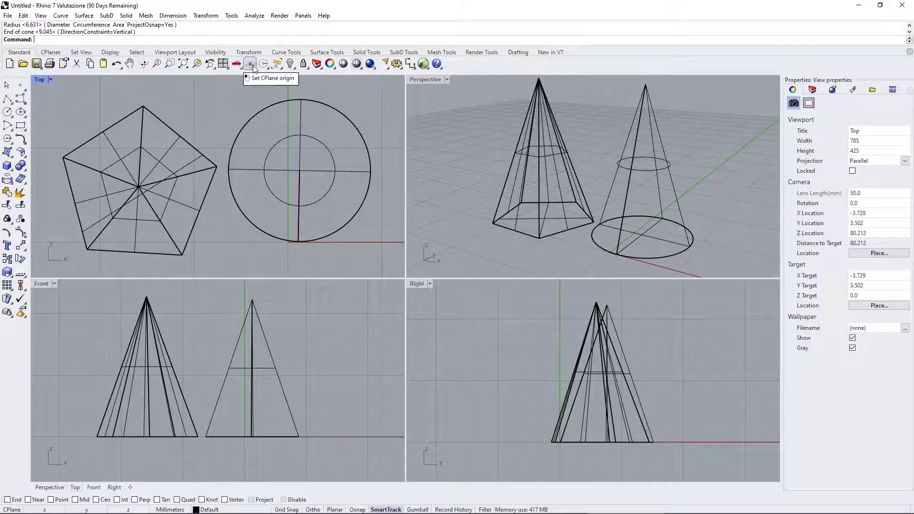
# Look over the available surface, solid and mesh tool sets
pyautogui.click(322, 54)
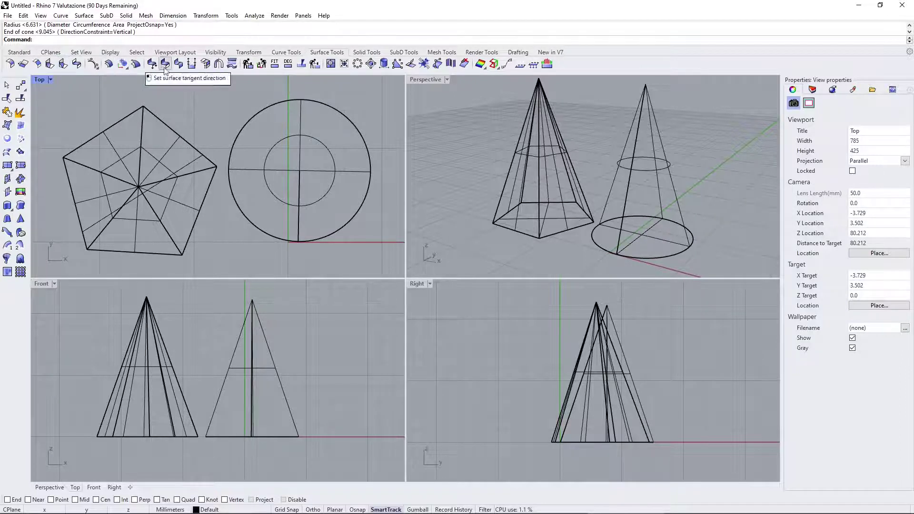
pyautogui.click(363, 53)
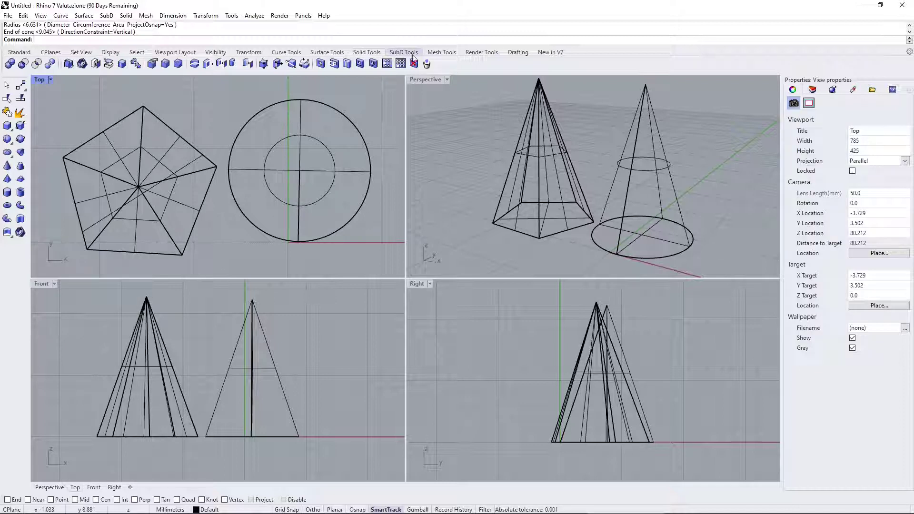
pyautogui.click(441, 53)
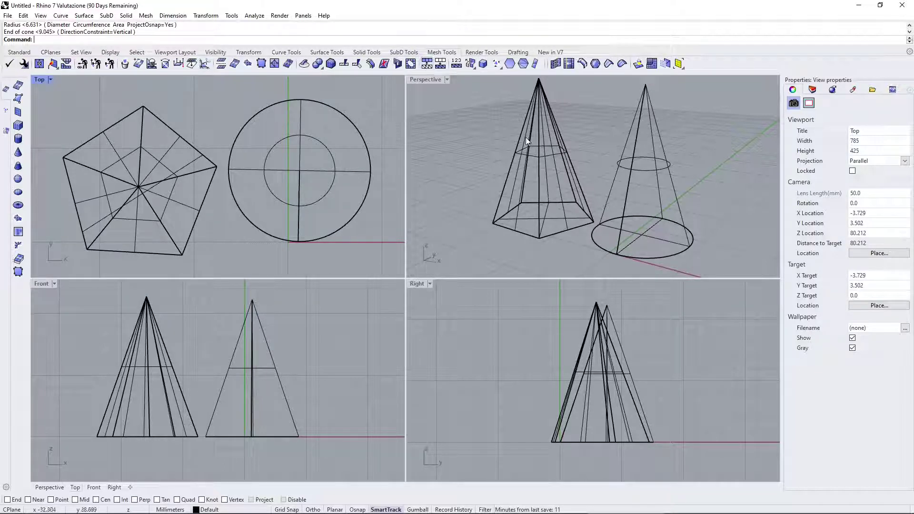
# Examine the pyramid and cone in the Perspective view from farther away and up close
pyautogui.click(479, 196)
pyautogui.scroll(-3, 481, 190)
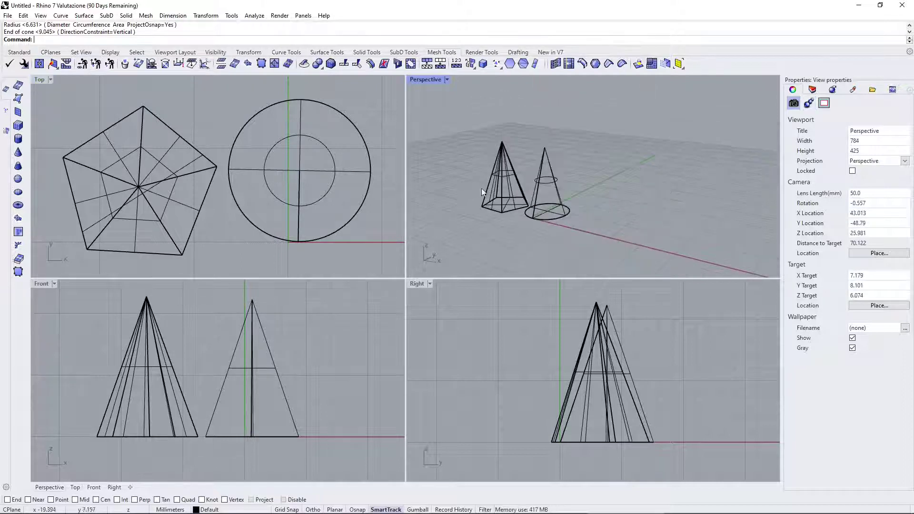
pyautogui.scroll(3, 559, 198)
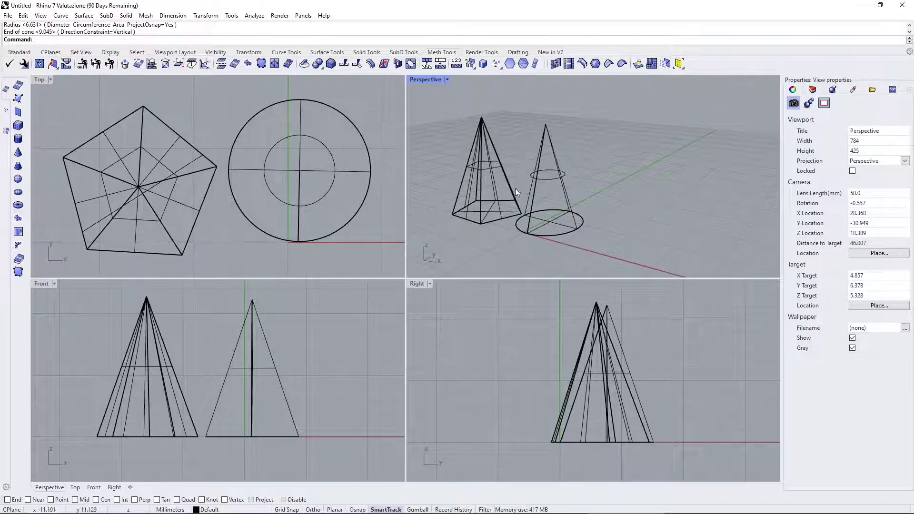
pyautogui.click(547, 163)
pyautogui.click(596, 163)
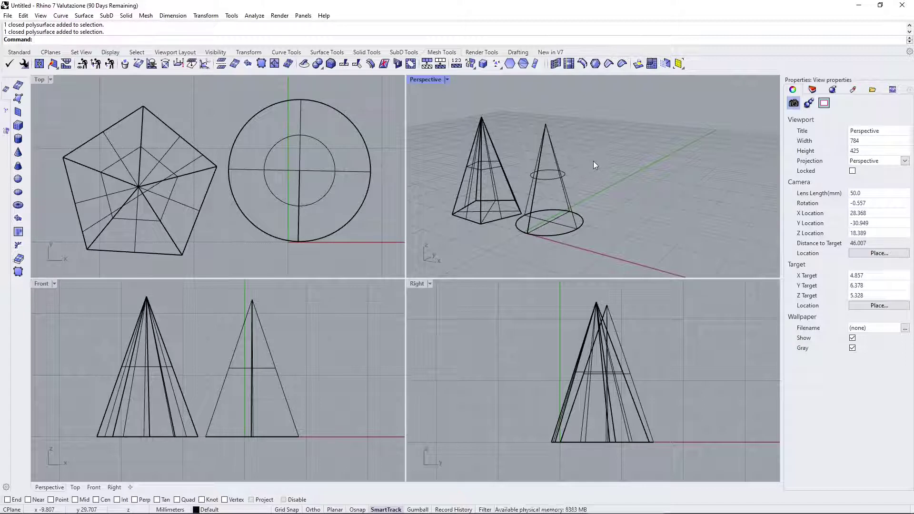
pyautogui.keyDown('shift'); pyautogui.moveTo(521, 151); pyautogui.dragTo(442, 179, button='right'); pyautogui.keyUp('shift')
pyautogui.scroll(4, 456, 168)
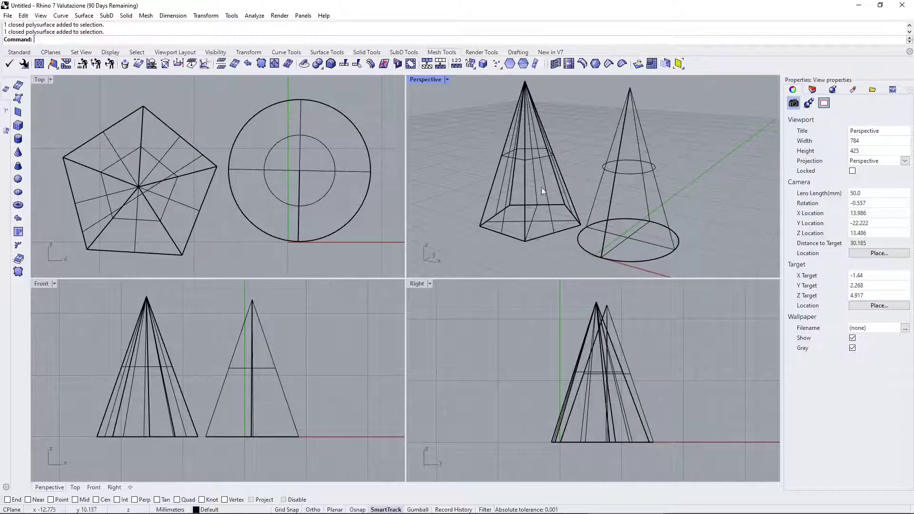
# Select the pyramid and the cone alternately in the Perspective view, and clear the selection
pyautogui.click(527, 154)
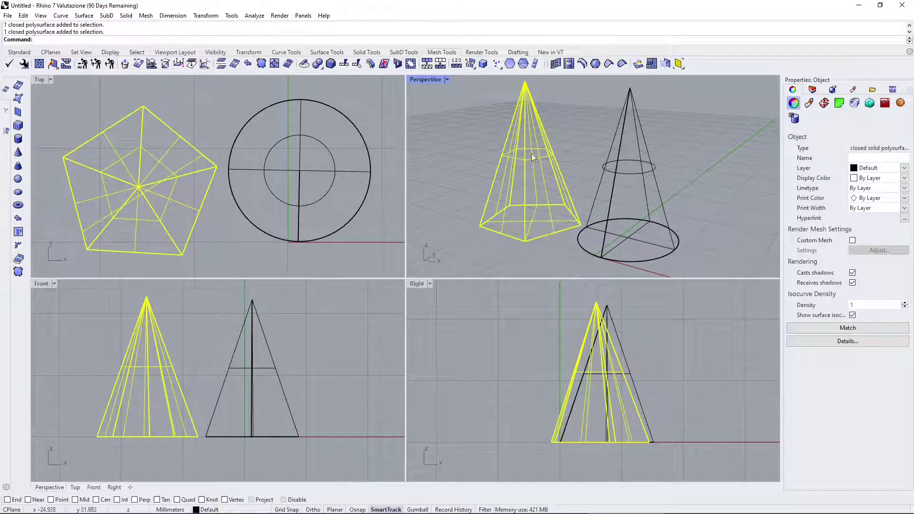
pyautogui.click(630, 176)
pyautogui.click(522, 170)
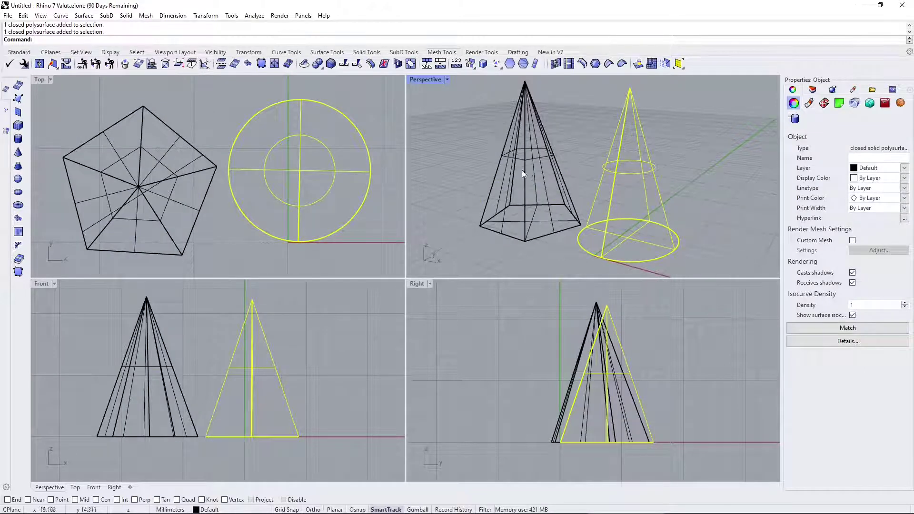
pyautogui.click(537, 141)
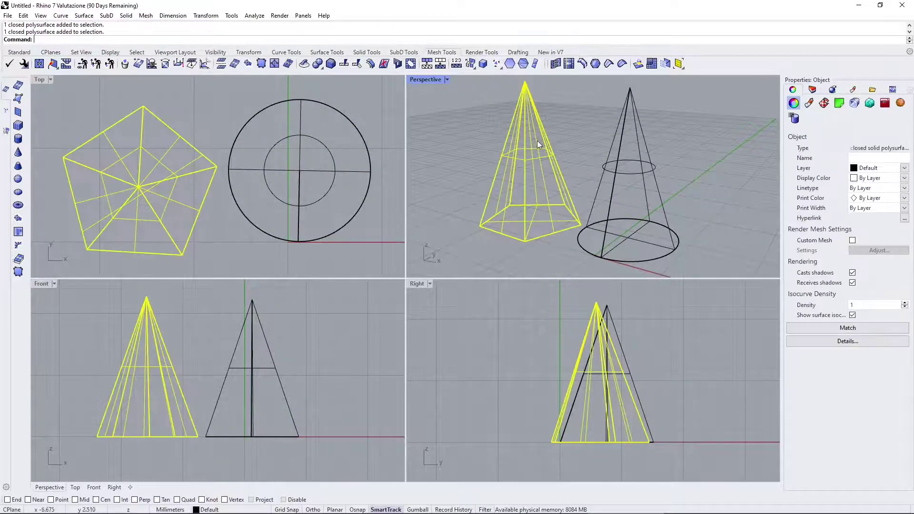
pyautogui.click(617, 158)
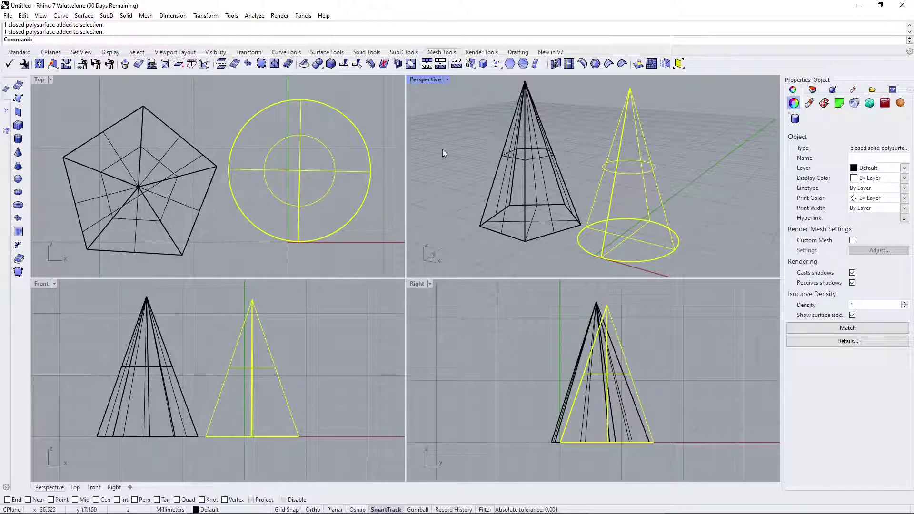
pyautogui.click(450, 98)
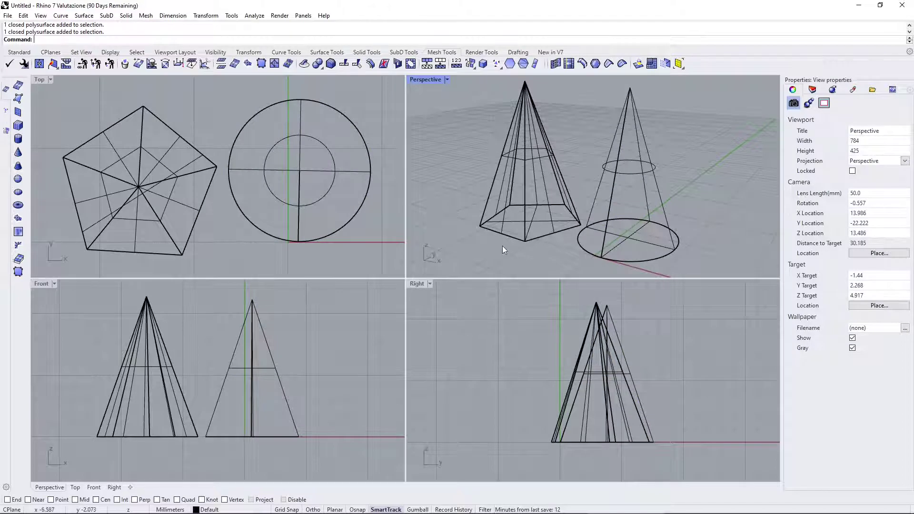
# Delete the pyramid, keeping only the cone
pyautogui.click(522, 136)
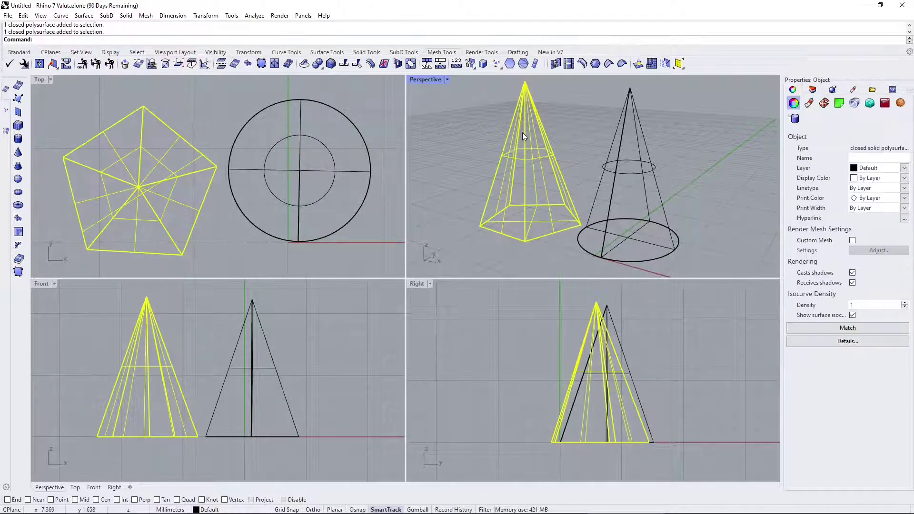
pyautogui.press('Delete')
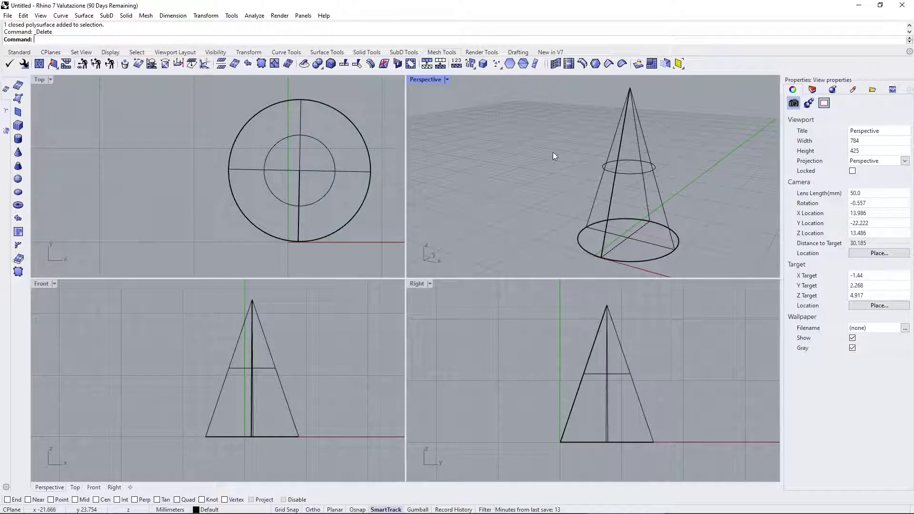
pyautogui.click(76, 197)
# Create a vertical mesh cone of about 4.4 mm radius beside the solid cone with MeshCone, roughly matching its height
pyautogui.scroll(3, 229, 198)
pyautogui.moveTo(603, 186); pyautogui.dragTo(579, 181, button='right')
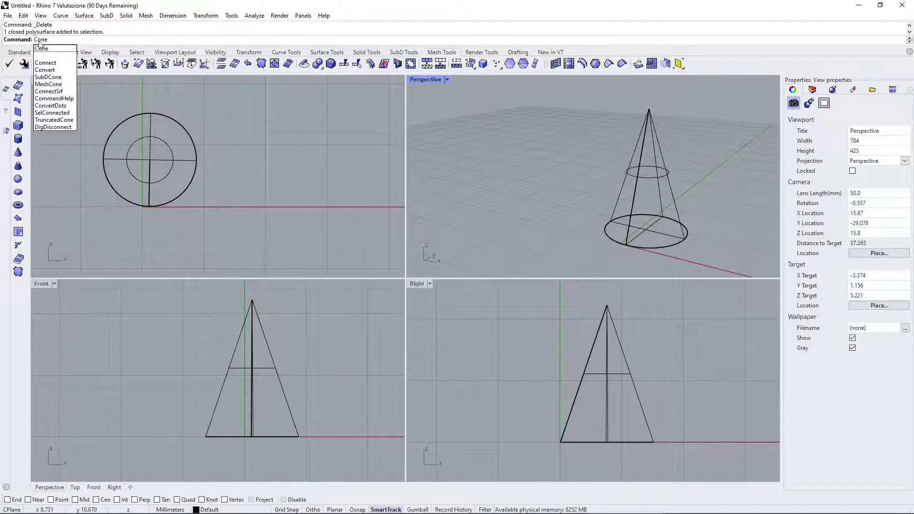
pyautogui.click(53, 85)
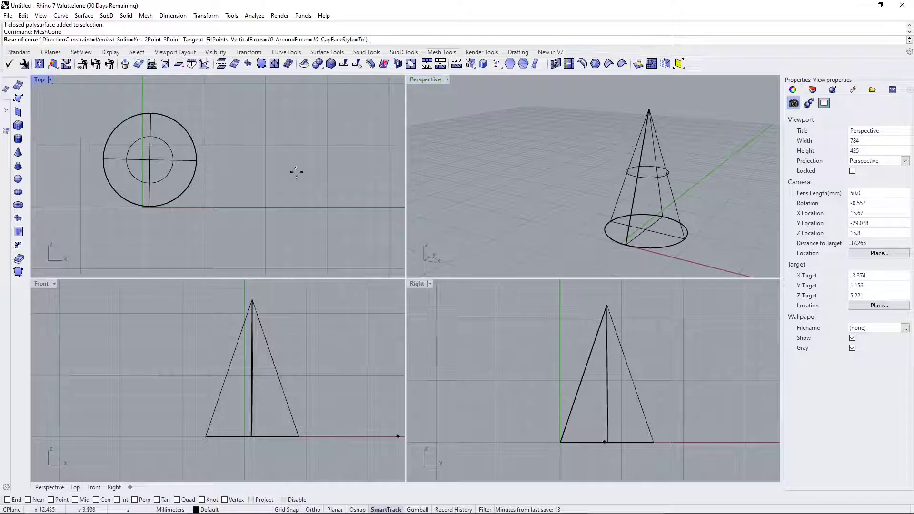
pyautogui.scroll(-5, 501, 162)
pyautogui.scroll(2, 667, 229)
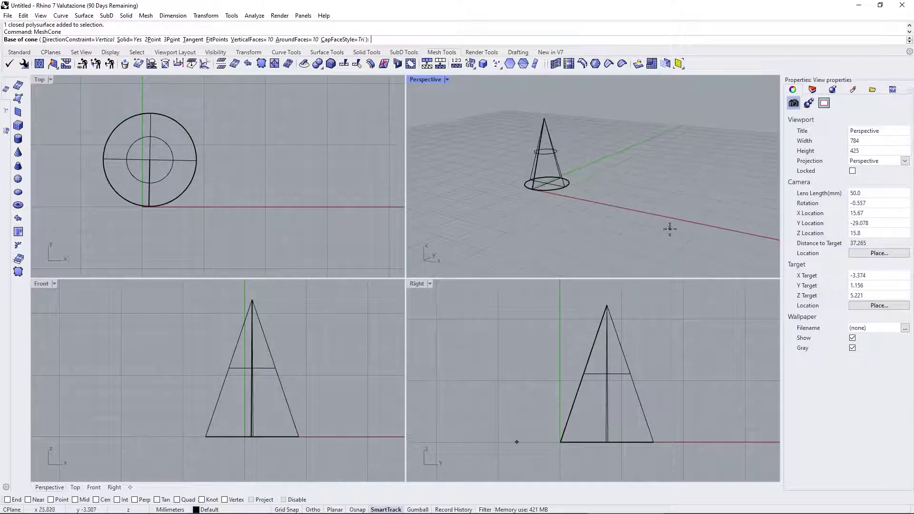
pyautogui.scroll(2, 602, 196)
pyautogui.click(601, 190)
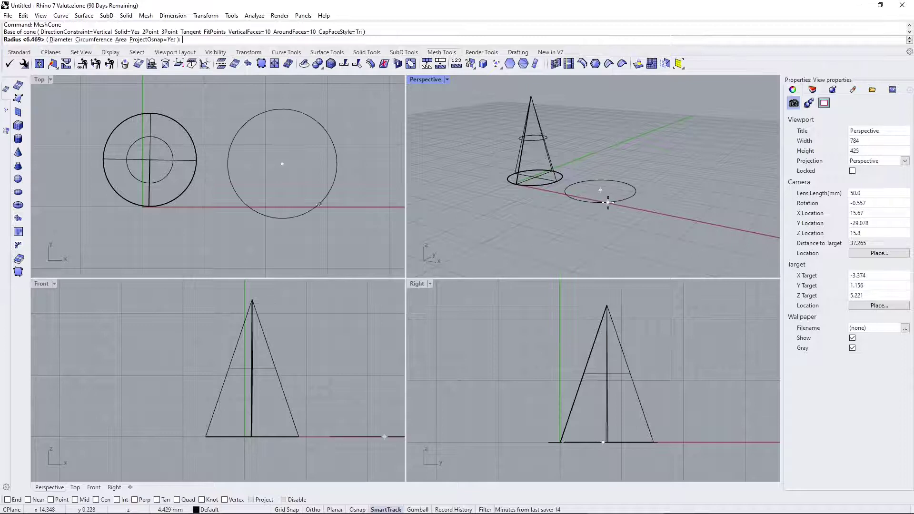
pyautogui.click(611, 202)
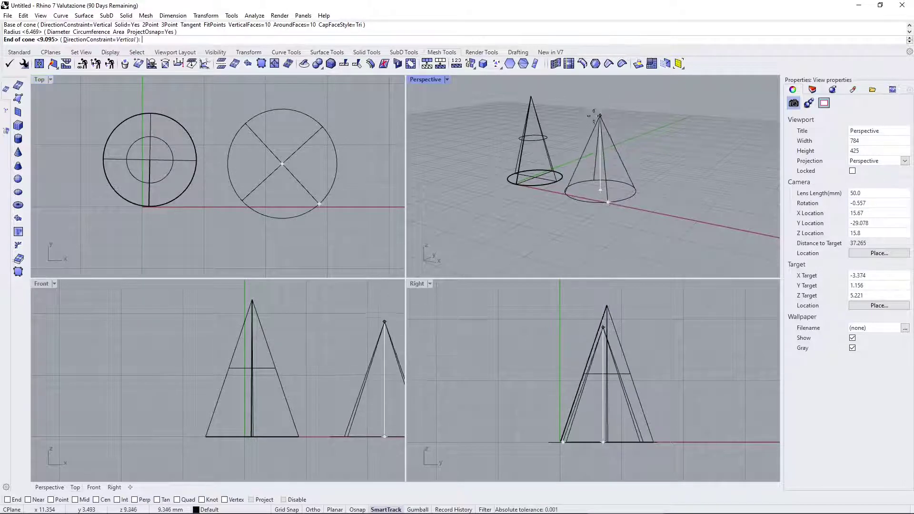
pyautogui.click(593, 111)
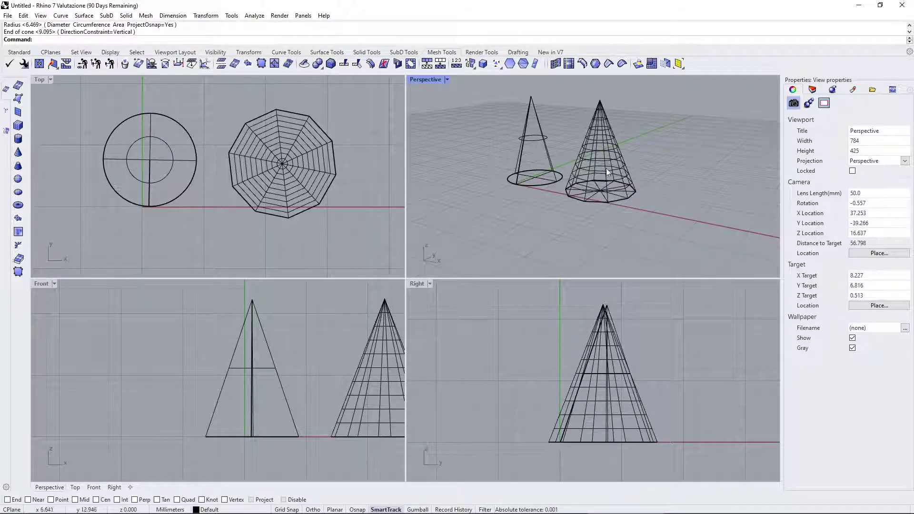
# Compare the solid cone and the mesh cone in the Perspective view from different angles and distances
pyautogui.middleClick(505, 181)
pyautogui.scroll(-2, 524, 176)
pyautogui.middleClick(528, 181)
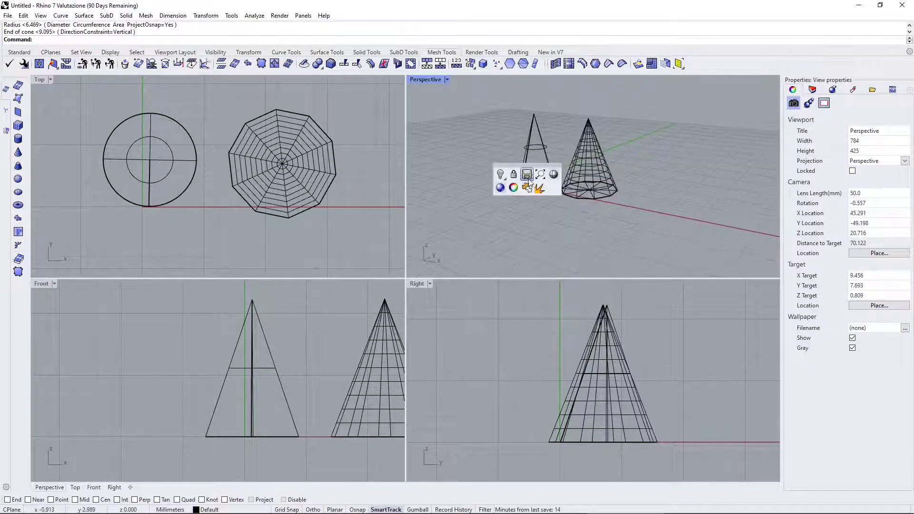
pyautogui.moveTo(485, 147); pyautogui.dragTo(504, 189, button='right')
pyautogui.scroll(4, 534, 187)
pyautogui.scroll(-3, 602, 151)
pyautogui.scroll(2, 626, 176)
pyautogui.moveTo(626, 176); pyautogui.dragTo(659, 181, button='right')
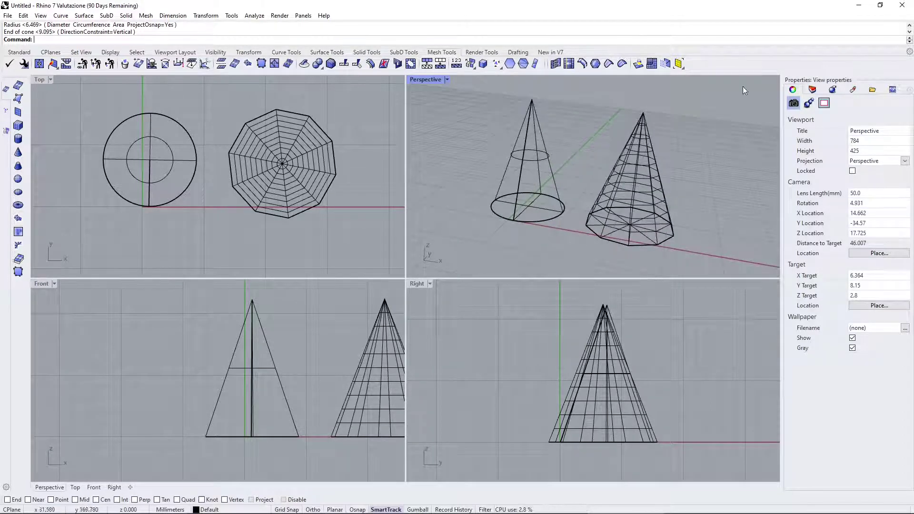
# Render the Perspective view of both cones, inspect the image and close the render window
pyautogui.click(19, 53)
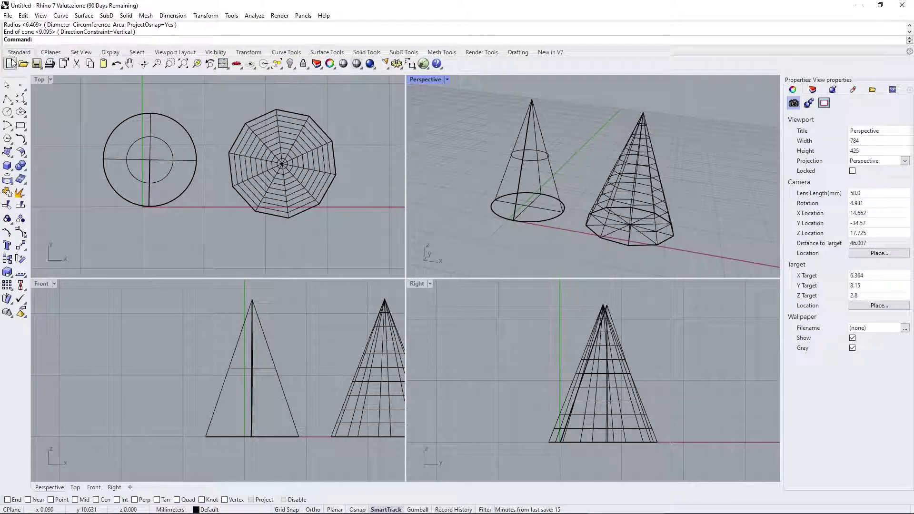
pyautogui.click(370, 65)
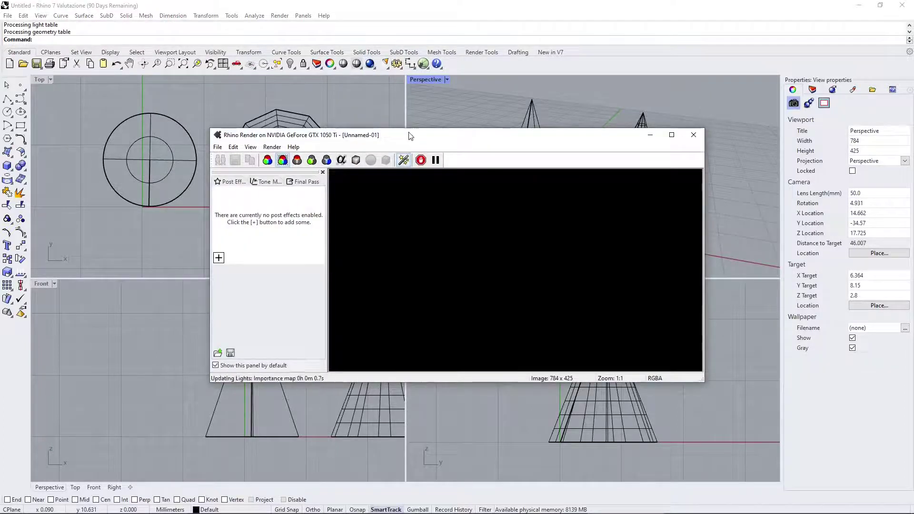
pyautogui.moveTo(410, 136); pyautogui.dragTo(365, 95)
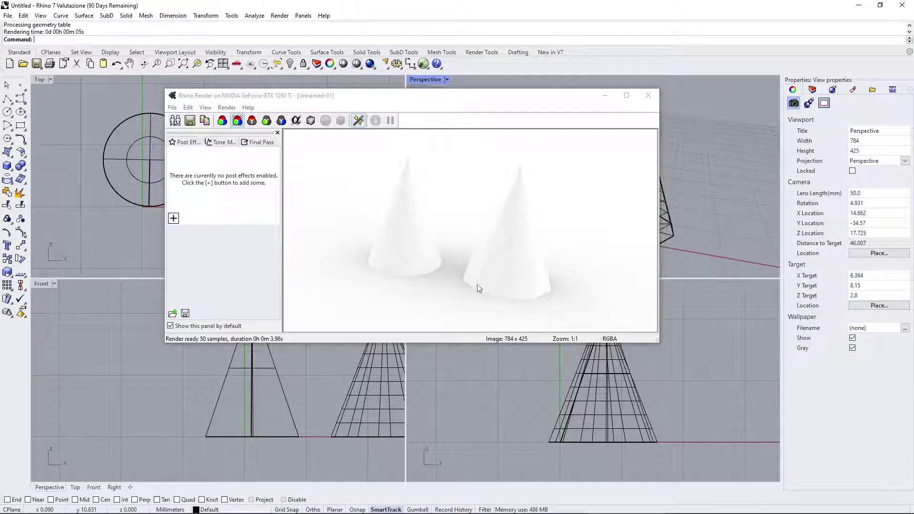
pyautogui.click(648, 95)
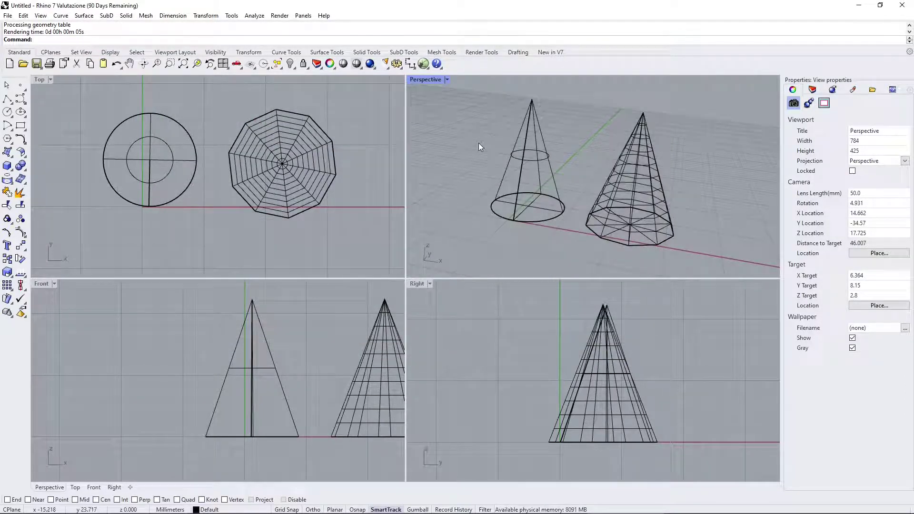
# Preview the Perspective view with Shade and examine both shaded cones from several angles and distances
pyautogui.click(356, 66)
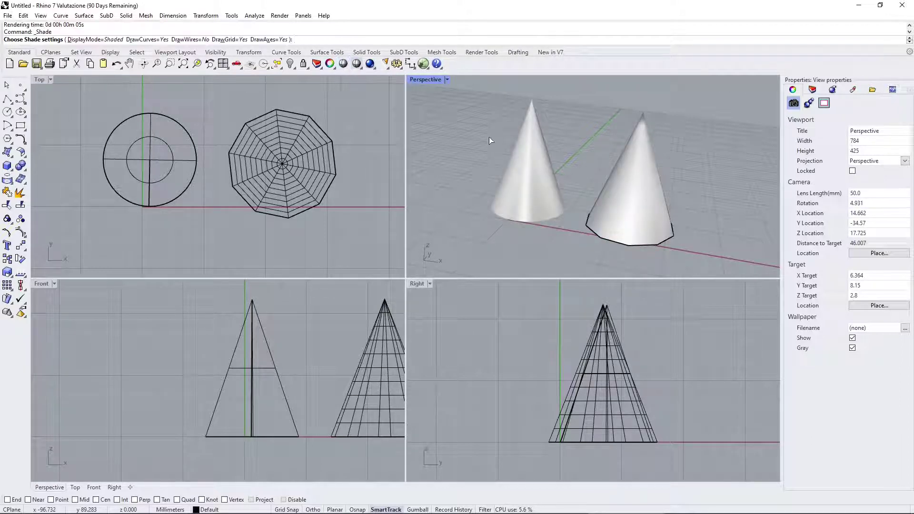
pyautogui.click(465, 140)
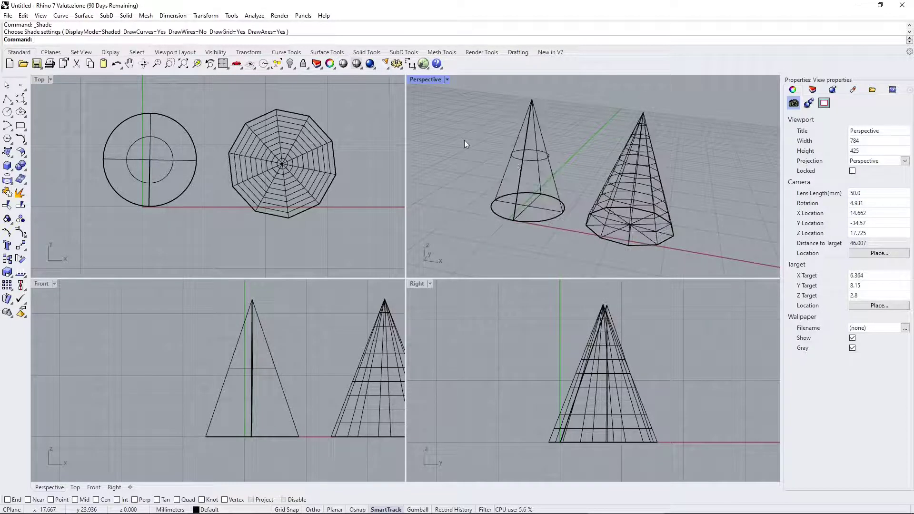
pyautogui.click(524, 163)
pyautogui.click(355, 65)
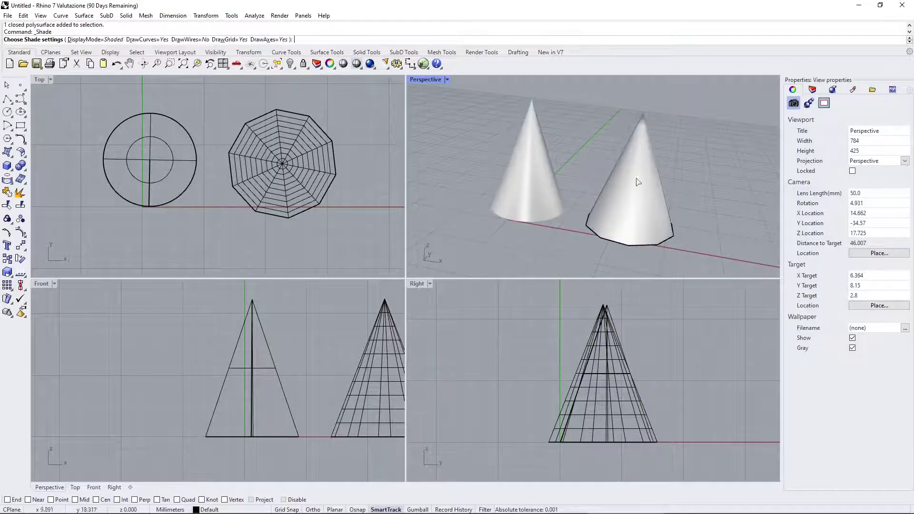
pyautogui.moveTo(651, 189); pyautogui.dragTo(606, 174, button='right')
pyautogui.scroll(3, 525, 129)
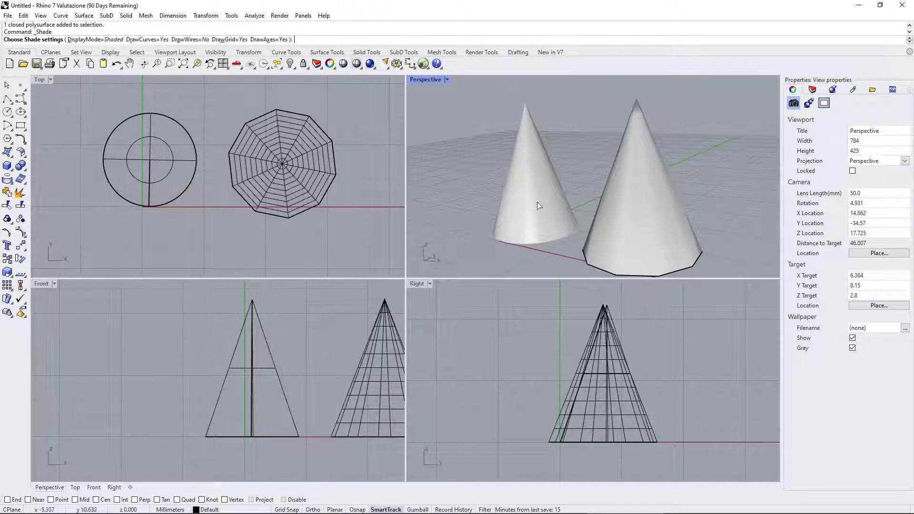
pyautogui.scroll(-3, 550, 178)
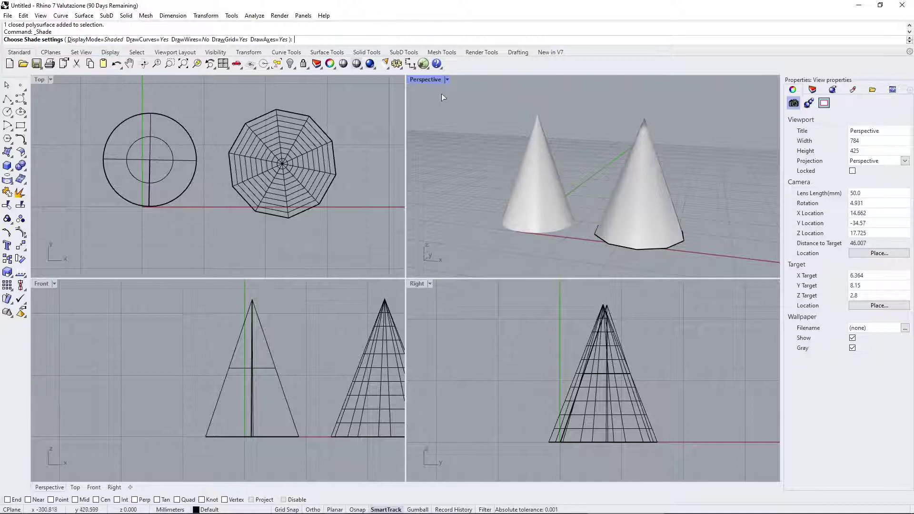
# Set the Top viewport to the Shaded display mode
pyautogui.click(358, 64)
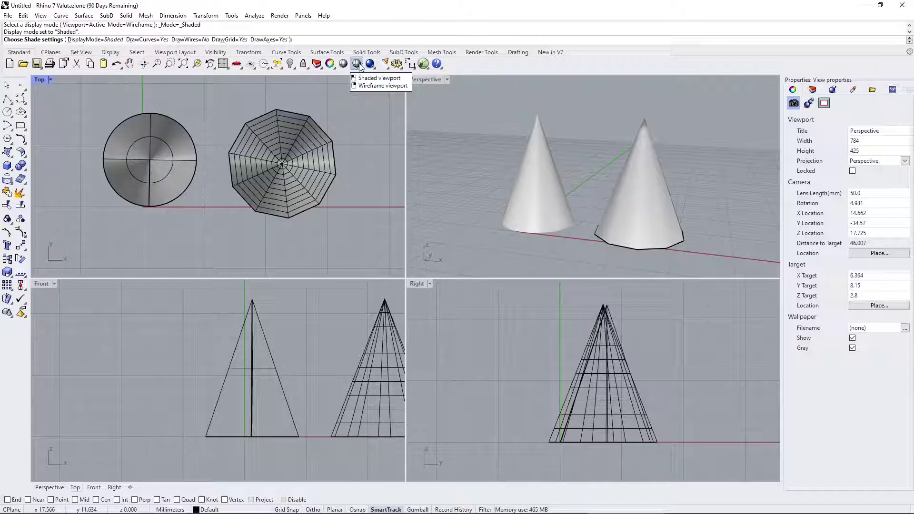
# End the Shade preview and set the Perspective viewport to the Shaded display mode
pyautogui.click(498, 139)
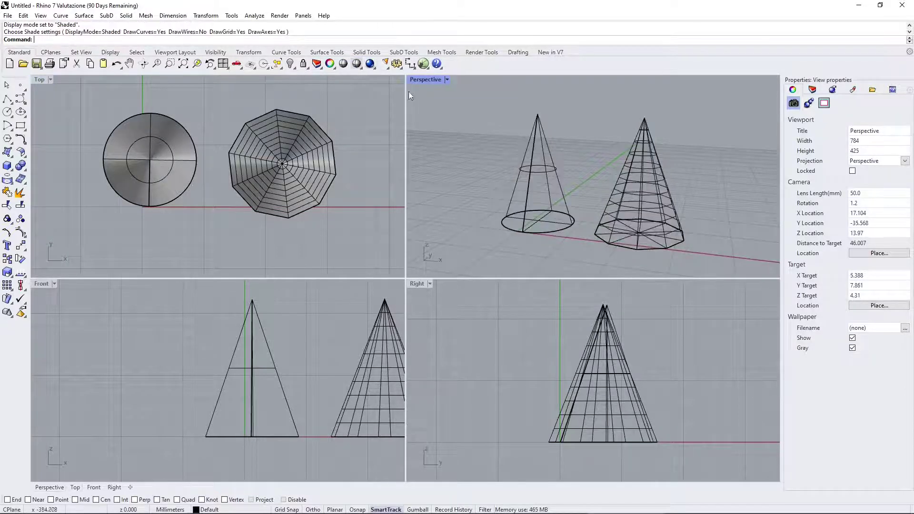
pyautogui.click(357, 64)
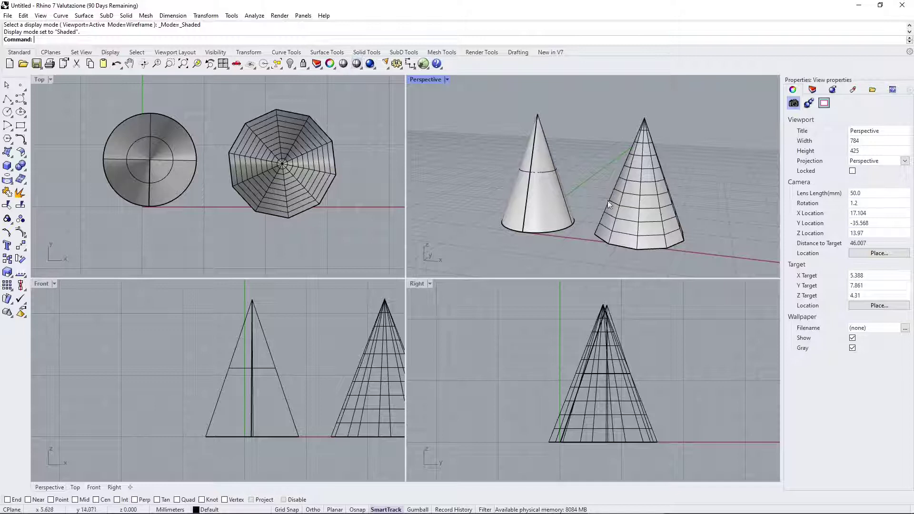
pyautogui.moveTo(595, 180); pyautogui.dragTo(562, 189, button='right')
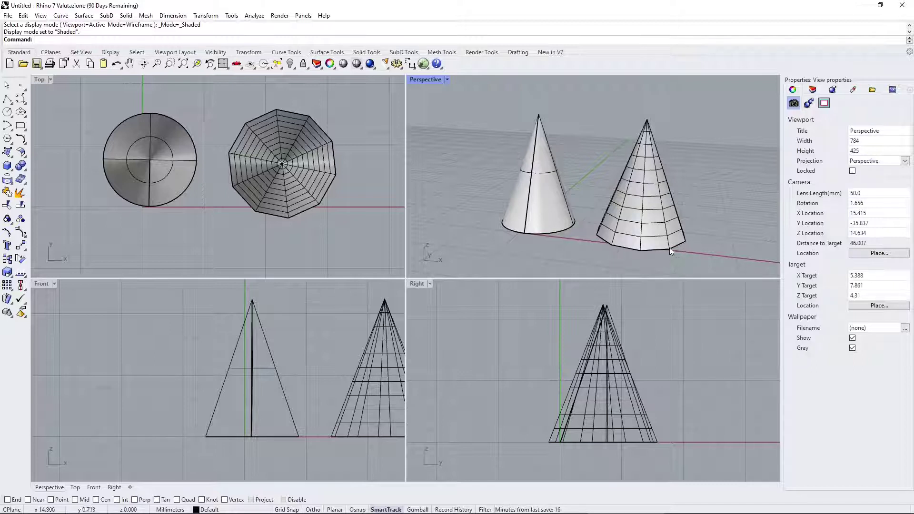
# Compare the shaded solid cone with the mesh cone in the Perspective view, selecting each in turn and viewing them from different angles
pyautogui.click(544, 167)
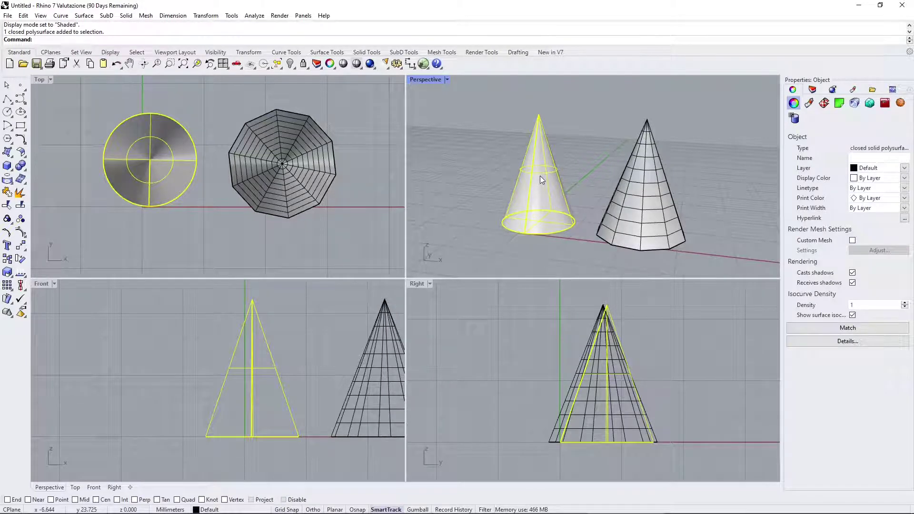
pyautogui.click(509, 170)
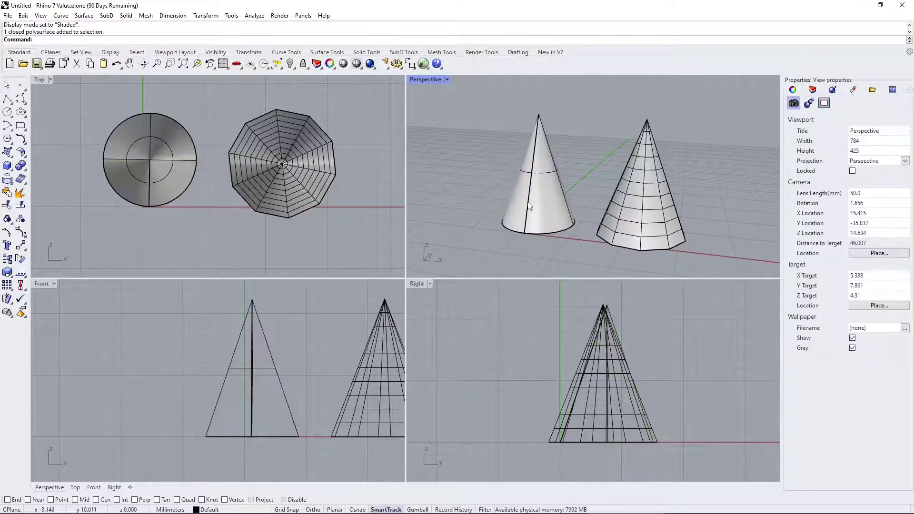
pyautogui.moveTo(554, 184); pyautogui.dragTo(560, 207, button='right')
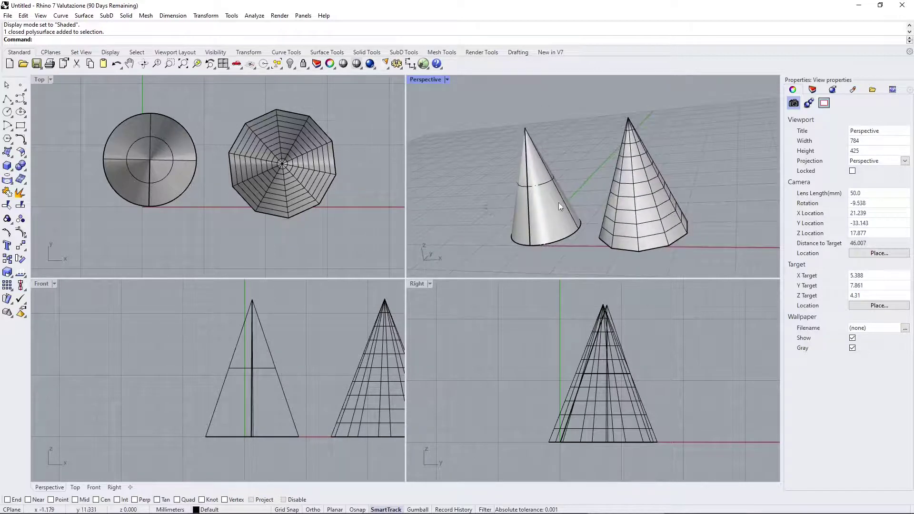
pyautogui.click(650, 196)
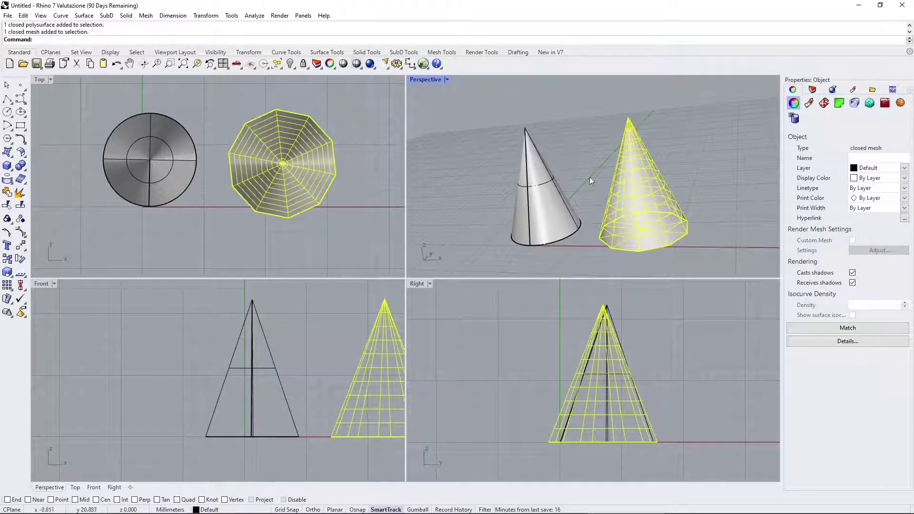
pyautogui.moveTo(671, 172); pyautogui.dragTo(677, 167, button='right')
pyautogui.click(678, 167)
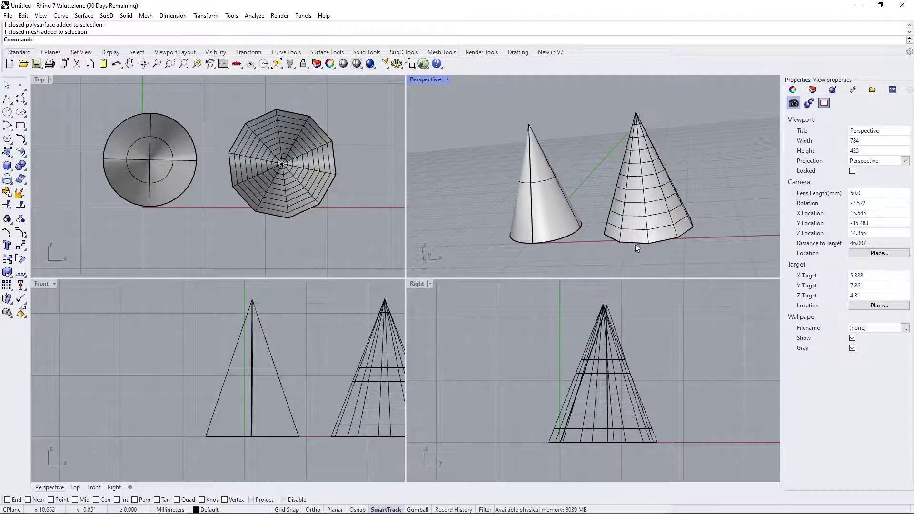
pyautogui.click(630, 170)
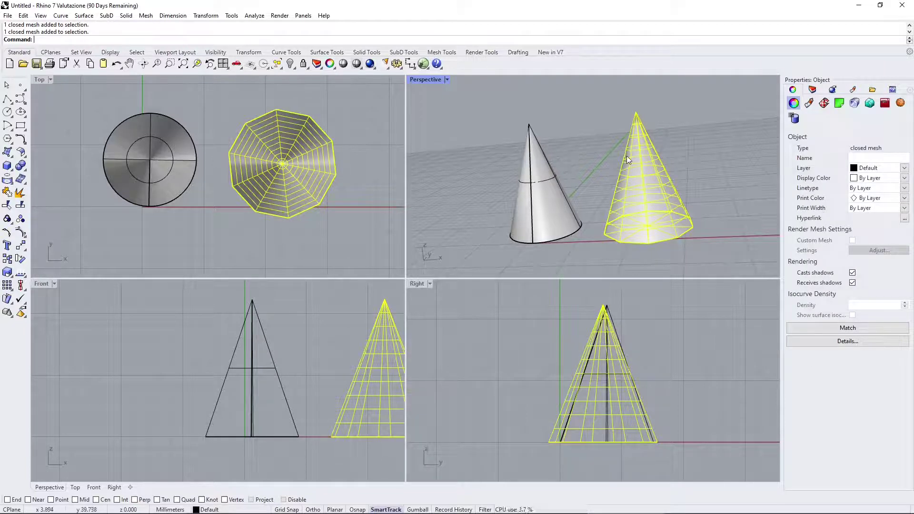
pyautogui.click(657, 127)
pyautogui.moveTo(658, 127); pyautogui.dragTo(594, 190, button='right')
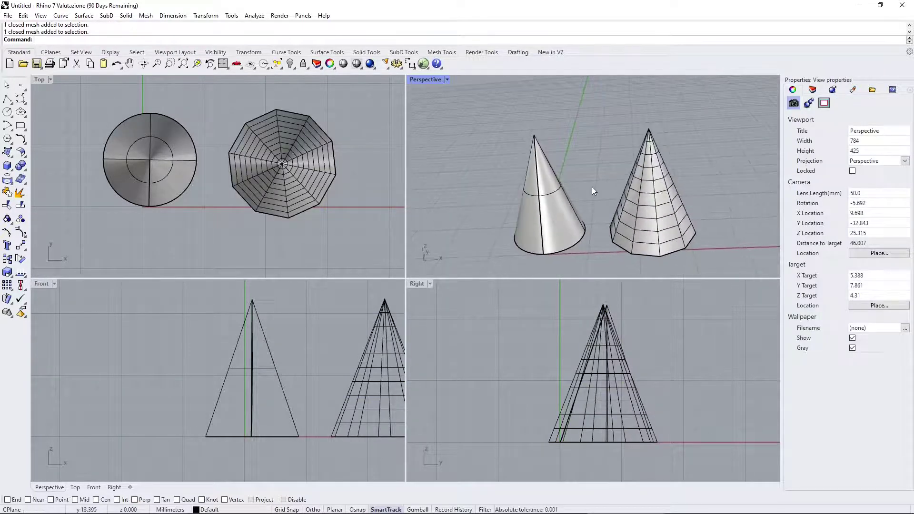
pyautogui.click(546, 187)
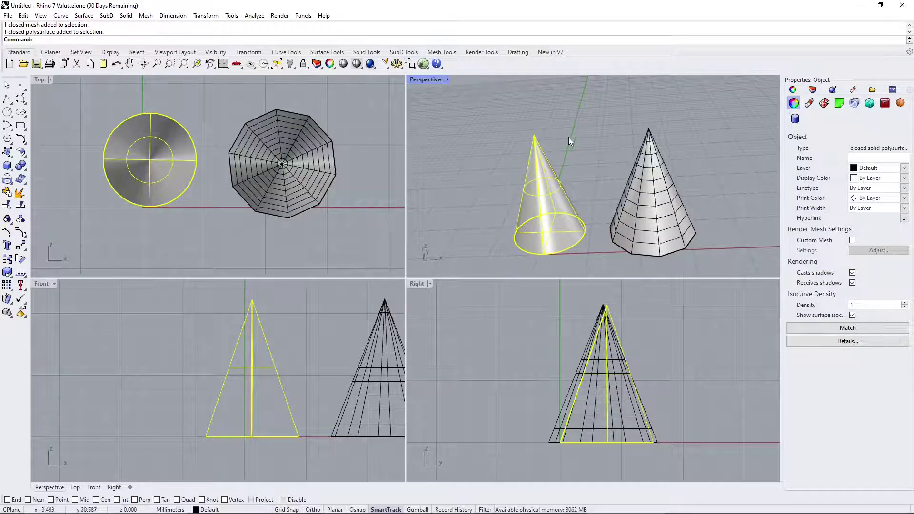
pyautogui.click(646, 160)
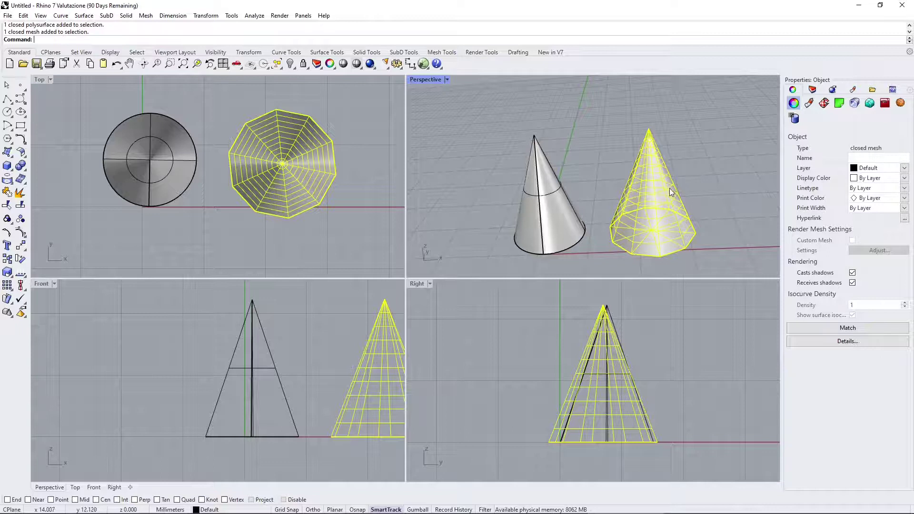
pyautogui.press('Escape')
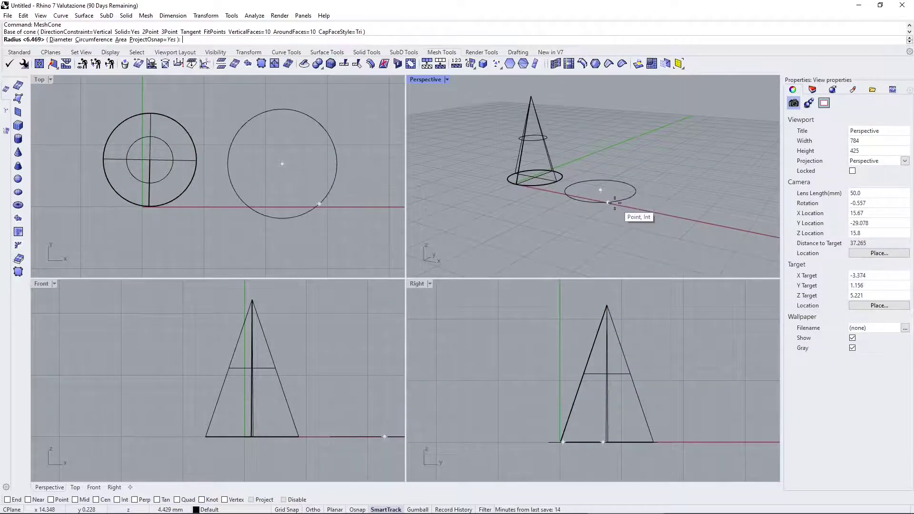
# Finish the mesh cone beside the solid cone with a base radius of about 4.4 mm and roughly the solid cone's height
pyautogui.click(610, 204)
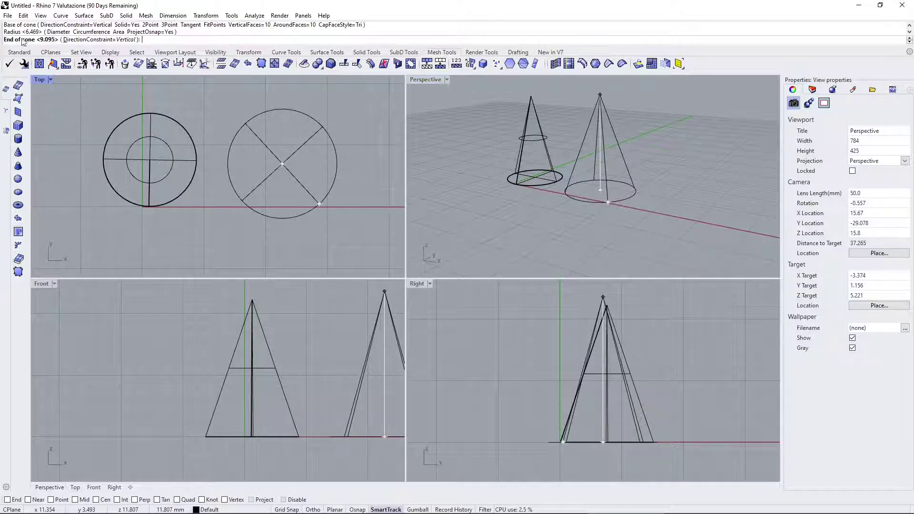
pyautogui.click(593, 101)
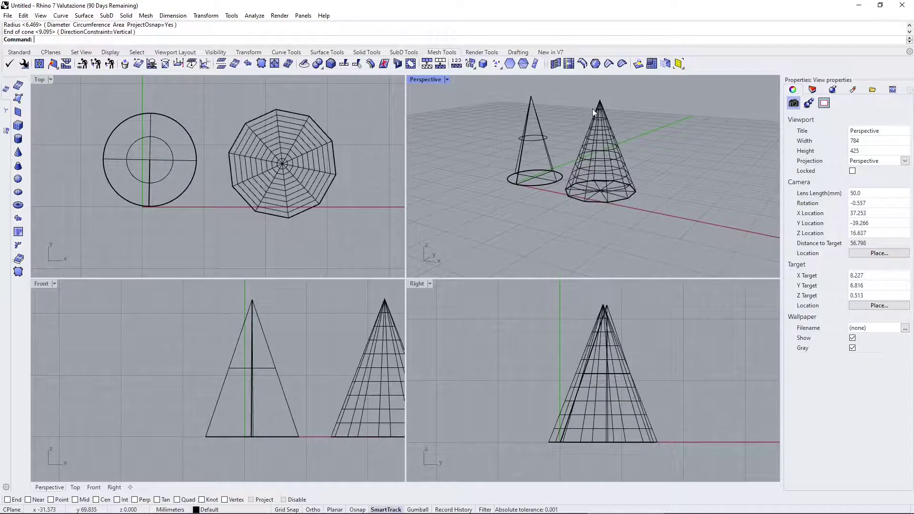
pyautogui.middleClick(475, 173)
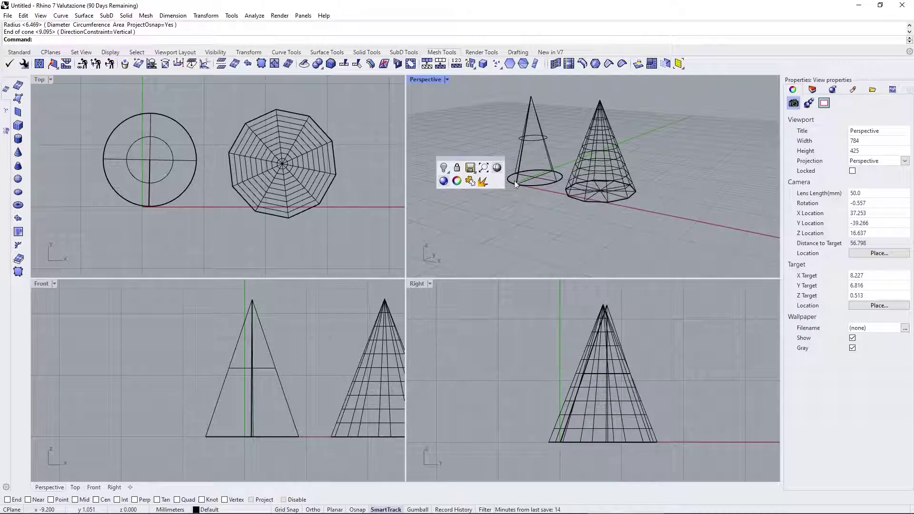
pyautogui.middleClick(487, 148)
# Render the Perspective view with both cones seen closer and from above, inspect the image and close the render window
pyautogui.moveTo(488, 147); pyautogui.dragTo(659, 181, button='right')
pyautogui.scroll(5, 605, 176)
pyautogui.scroll(-3, 608, 176)
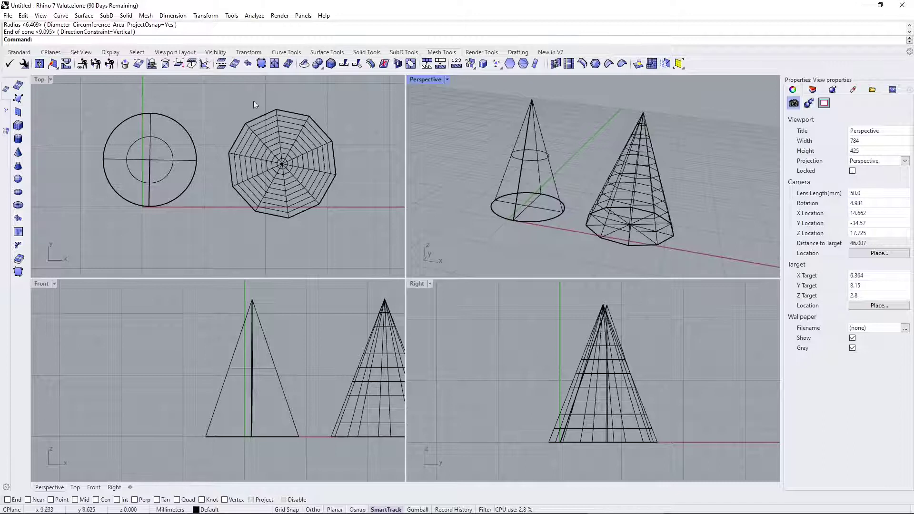
pyautogui.click(19, 52)
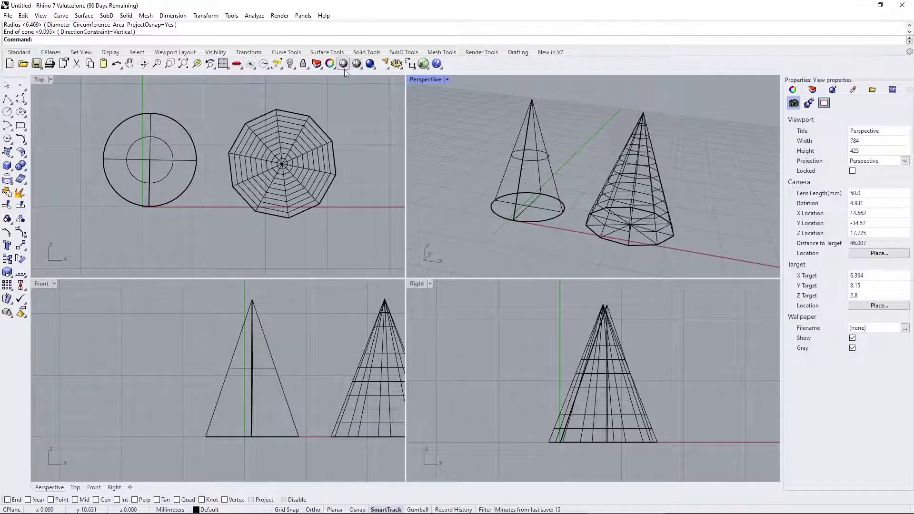
pyautogui.click(370, 64)
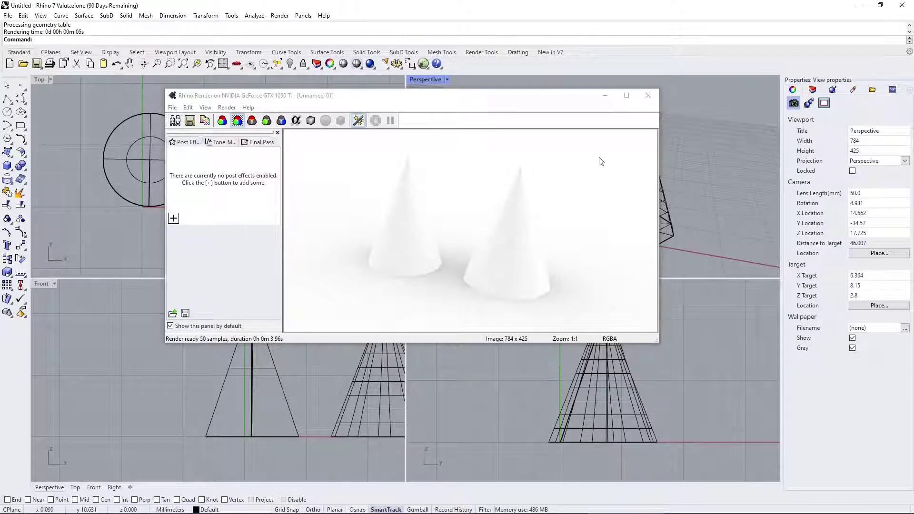
pyautogui.click(648, 96)
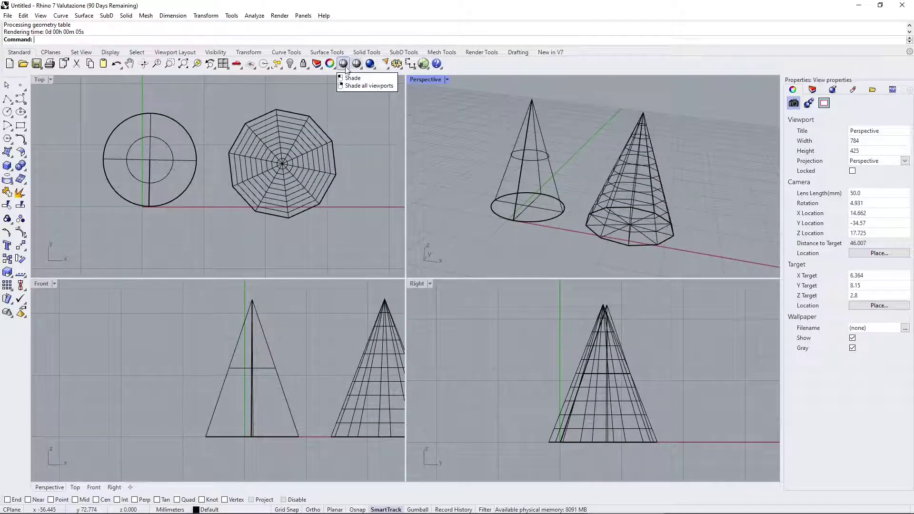
# Preview the Perspective view with Shade and examine the smooth shaded surfaces of both cones from several angles
pyautogui.click(344, 64)
pyautogui.click(464, 140)
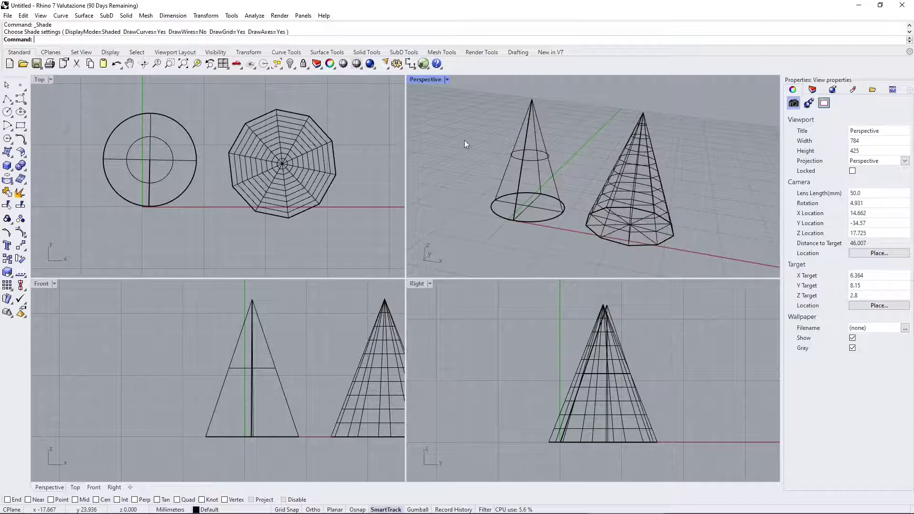
pyautogui.click(525, 163)
pyautogui.click(487, 141)
pyautogui.click(344, 64)
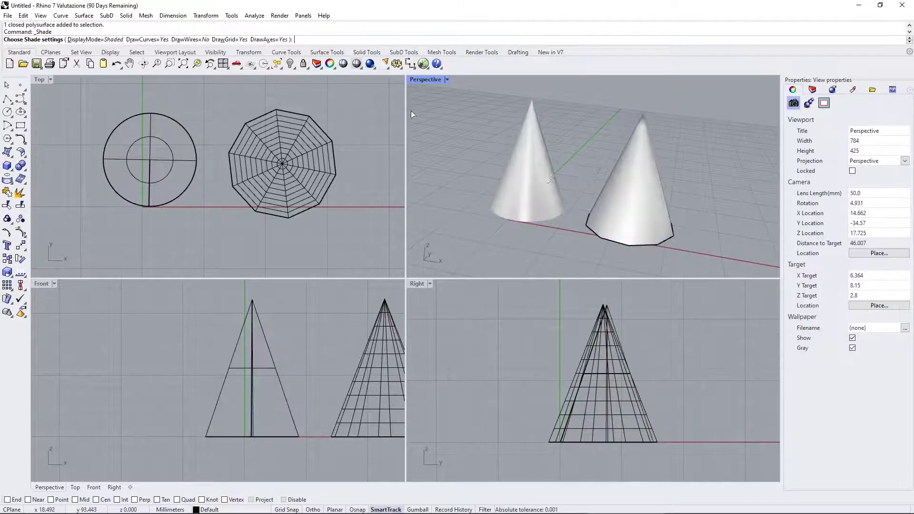
pyautogui.moveTo(653, 186); pyautogui.dragTo(536, 127, button='right')
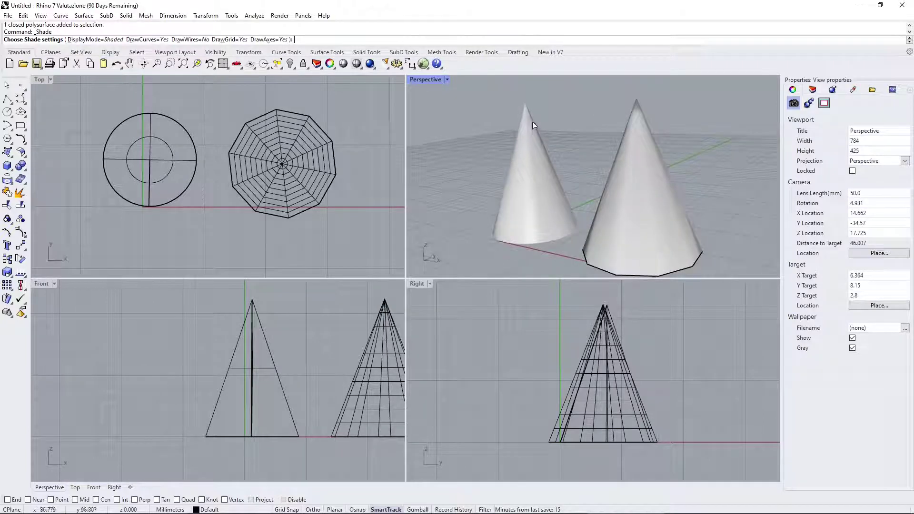
pyautogui.moveTo(581, 205); pyautogui.dragTo(550, 191, button='right')
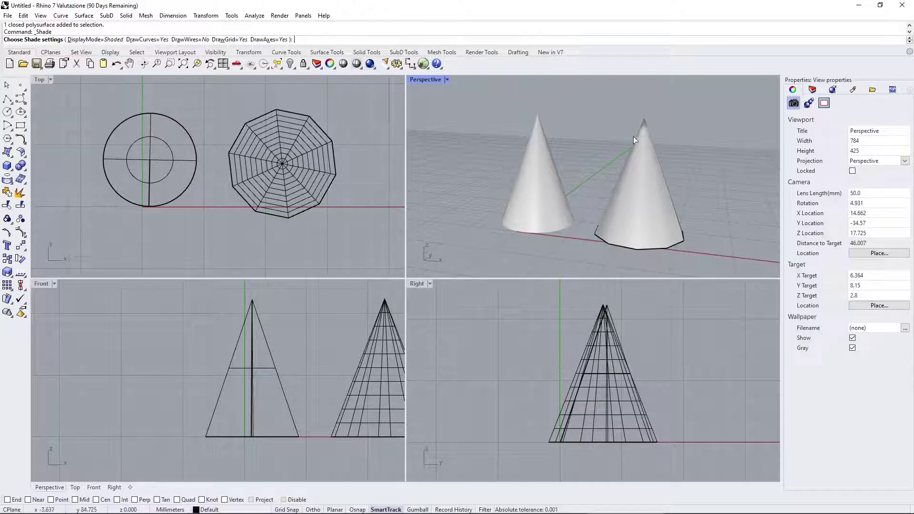
# Set both the Top and the Perspective viewports to the Shaded display mode
pyautogui.click(359, 65)
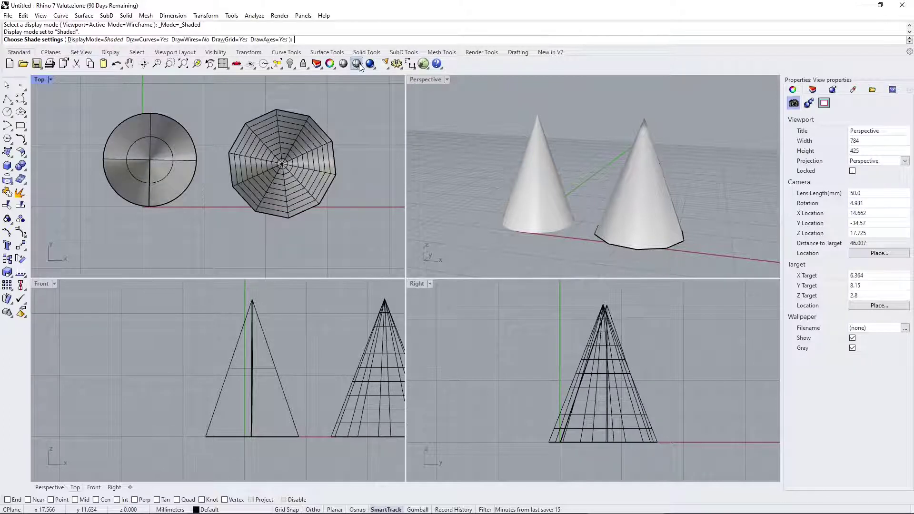
pyautogui.press('Return')
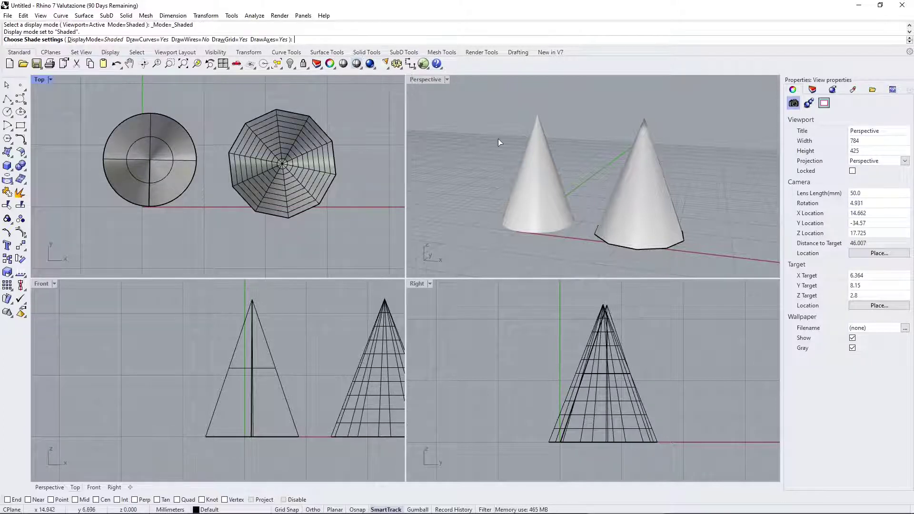
pyautogui.click(369, 65)
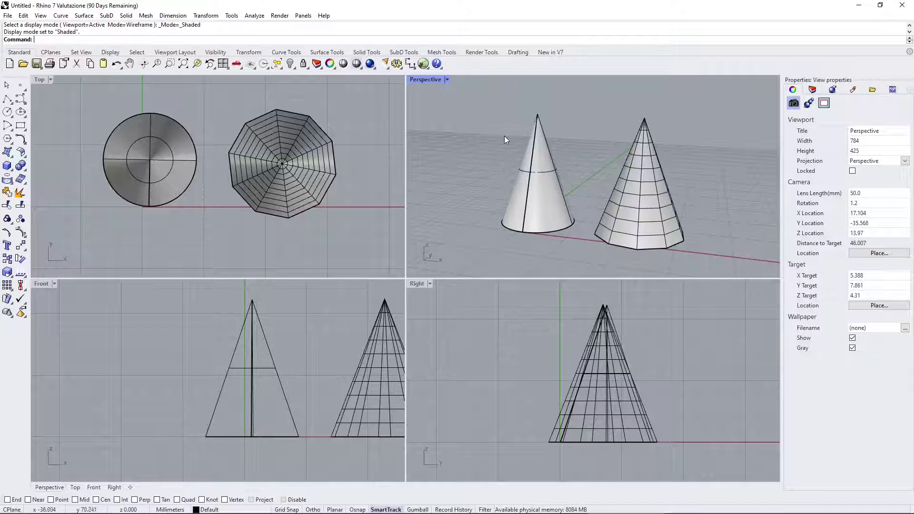
pyautogui.moveTo(587, 179); pyautogui.dragTo(599, 188, button='right')
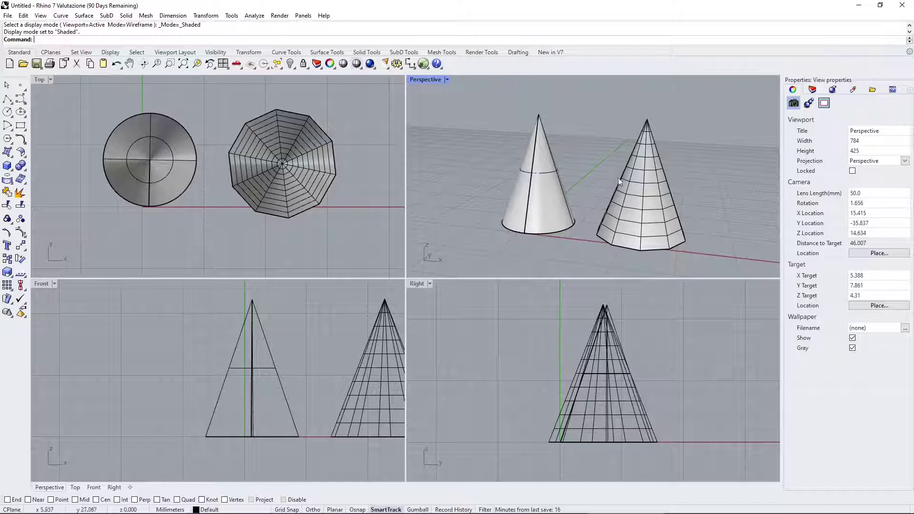
# Examine how the solid cone's smooth surface differs from the mesh cone's faceted one, highlighting each cone from several viewing angles
pyautogui.click(547, 162)
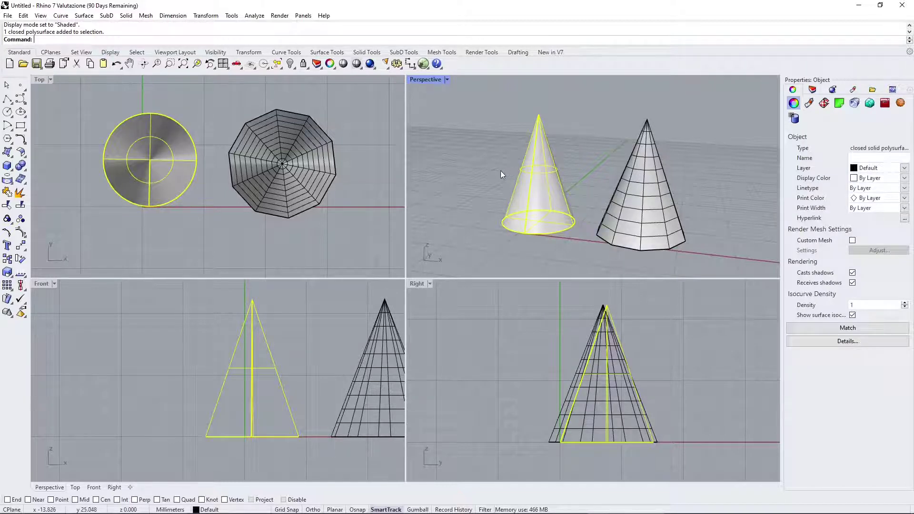
pyautogui.click(500, 170)
pyautogui.moveTo(501, 171); pyautogui.dragTo(576, 127, button='right')
pyautogui.click(538, 190)
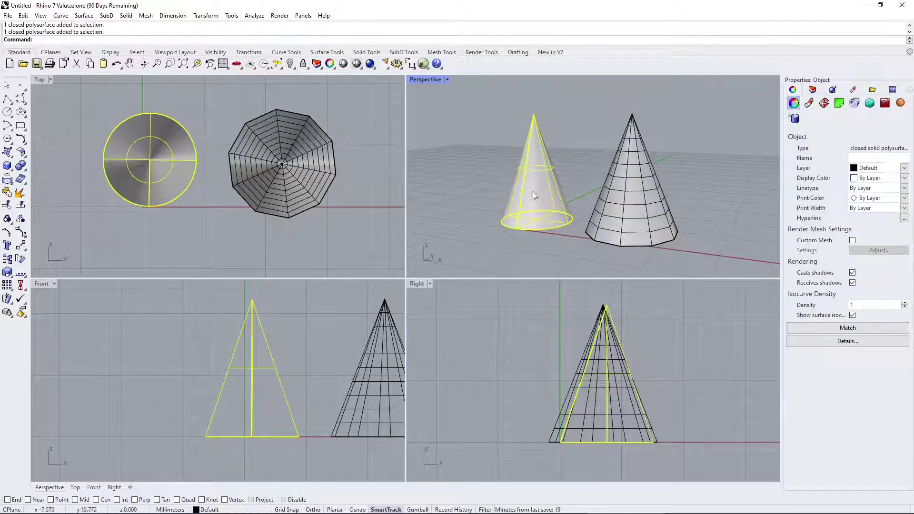
pyautogui.click(498, 167)
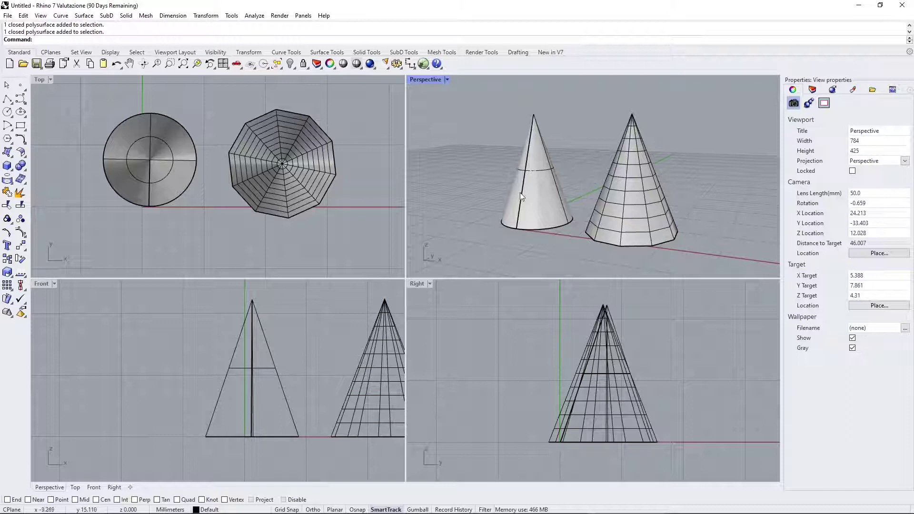
pyautogui.click(647, 182)
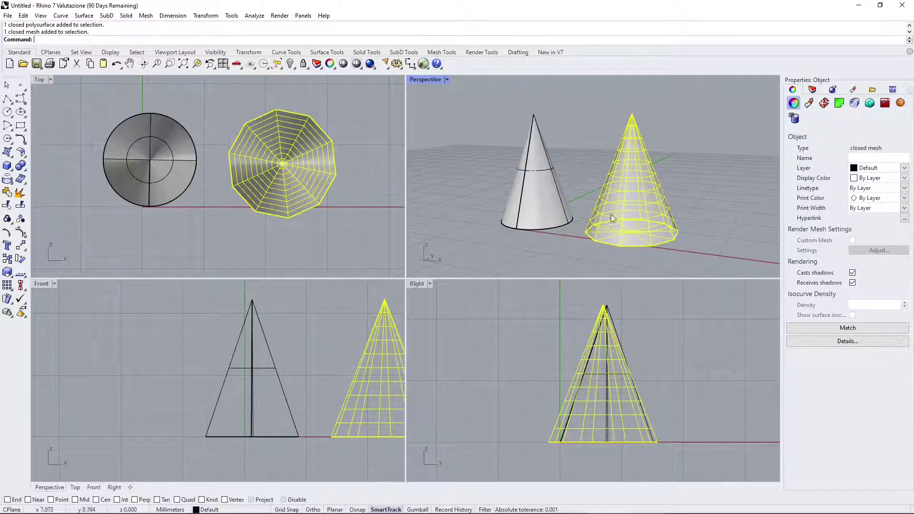
pyautogui.click(526, 168)
pyautogui.moveTo(526, 169); pyautogui.dragTo(522, 197, button='right')
pyautogui.press('Escape')
pyautogui.click(529, 181)
pyautogui.press('Escape')
pyautogui.keyDown('shift'); pyautogui.moveTo(494, 165); pyautogui.dragTo(464, 136, button='right'); pyautogui.keyUp('shift')
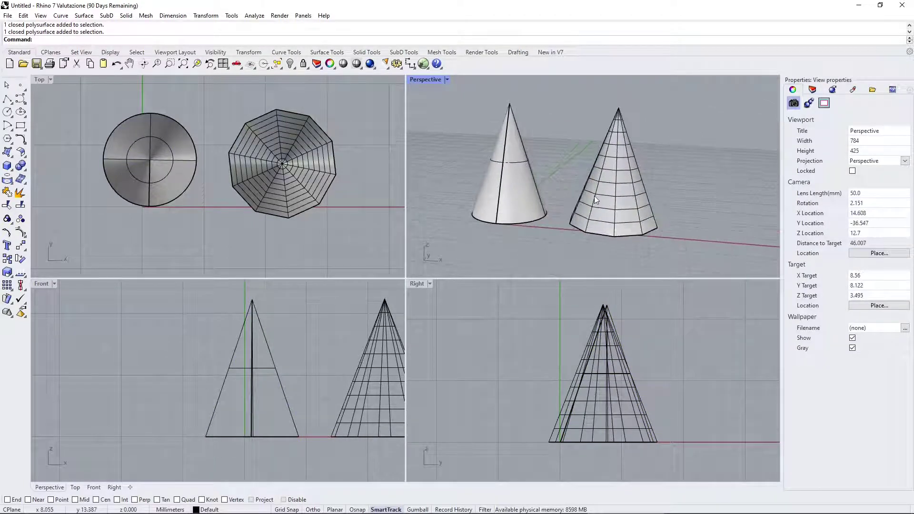
pyautogui.moveTo(513, 181); pyautogui.dragTo(511, 183, button='right')
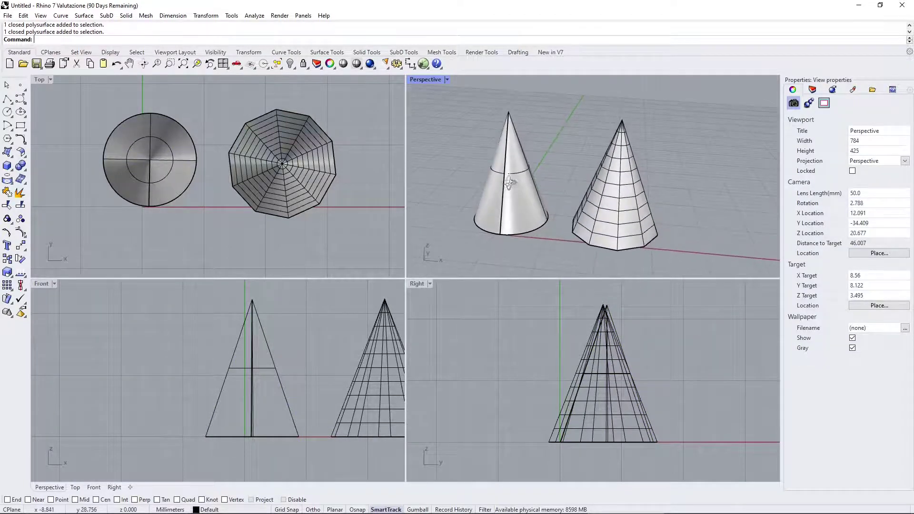
pyautogui.click(604, 201)
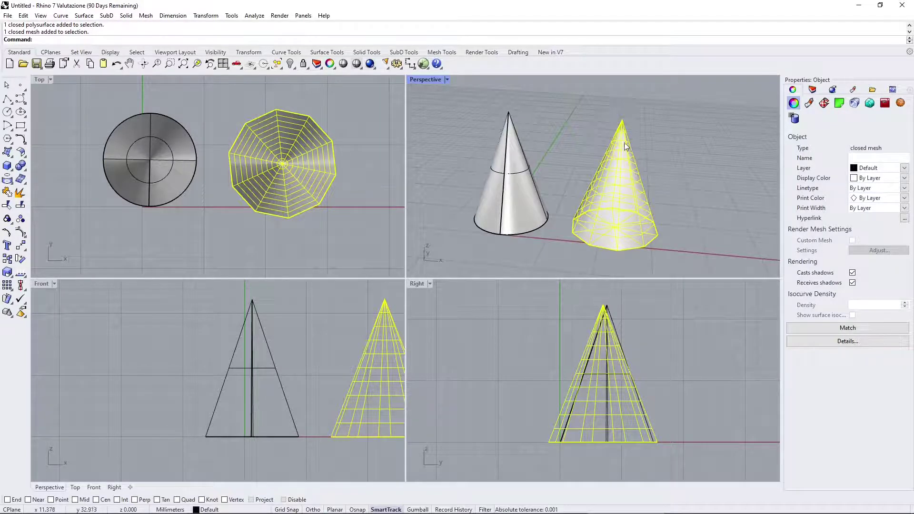
# Select the solid cone and the mesh cone in turn to compare their object properties and wireframe structure
pyautogui.press('Escape')
pyautogui.click(508, 190)
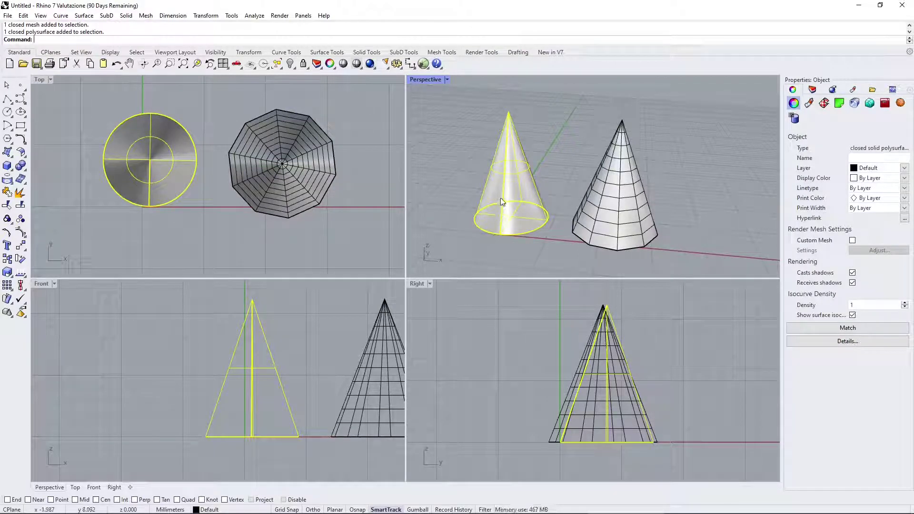
pyautogui.click(618, 178)
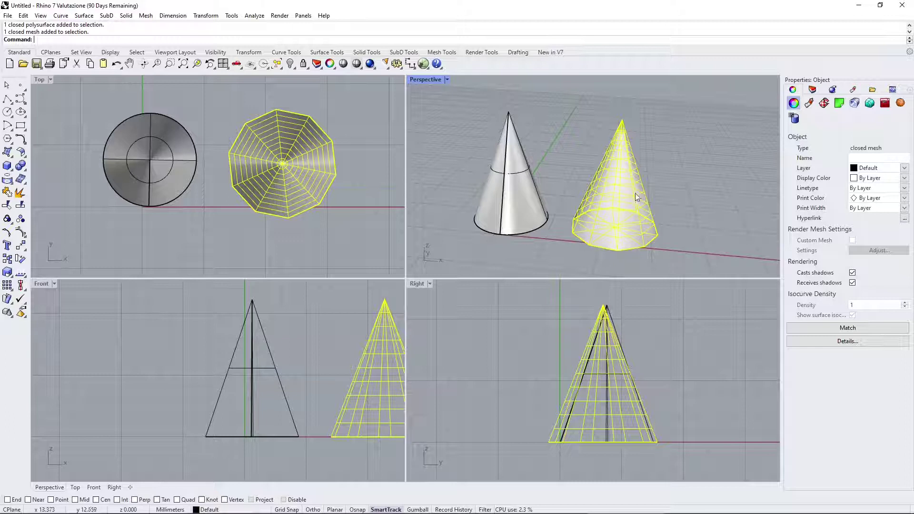
pyautogui.click(653, 161)
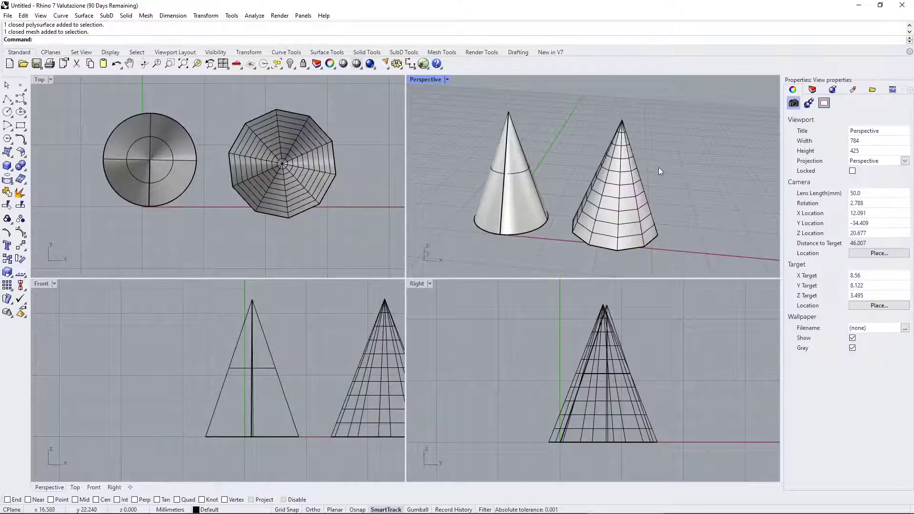
pyautogui.click(624, 139)
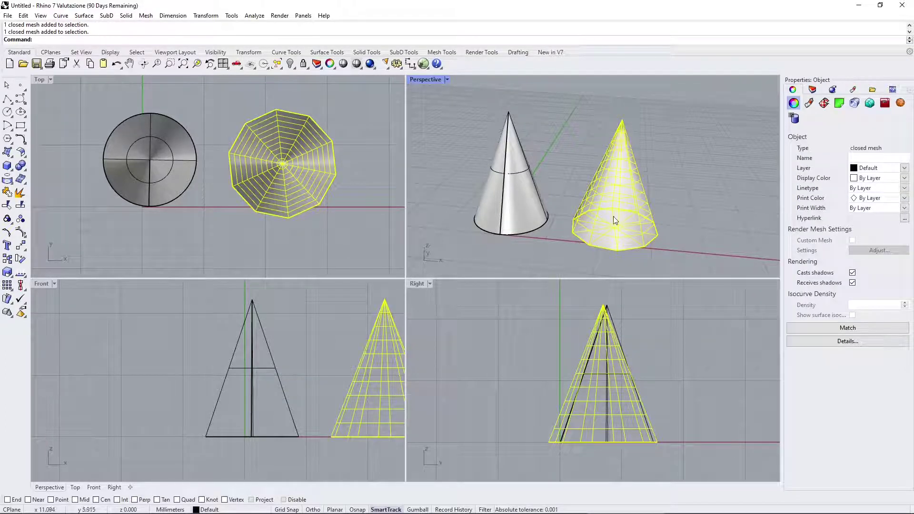
pyautogui.click(514, 203)
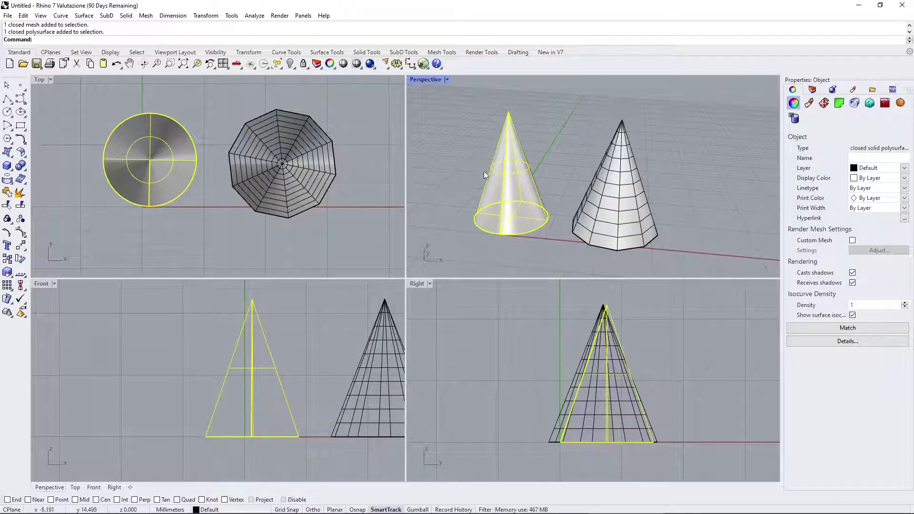
pyautogui.click(473, 142)
# Preview the Perspective view with Shade and highlight the mesh cone and the solid cone for comparison
pyautogui.click(343, 63)
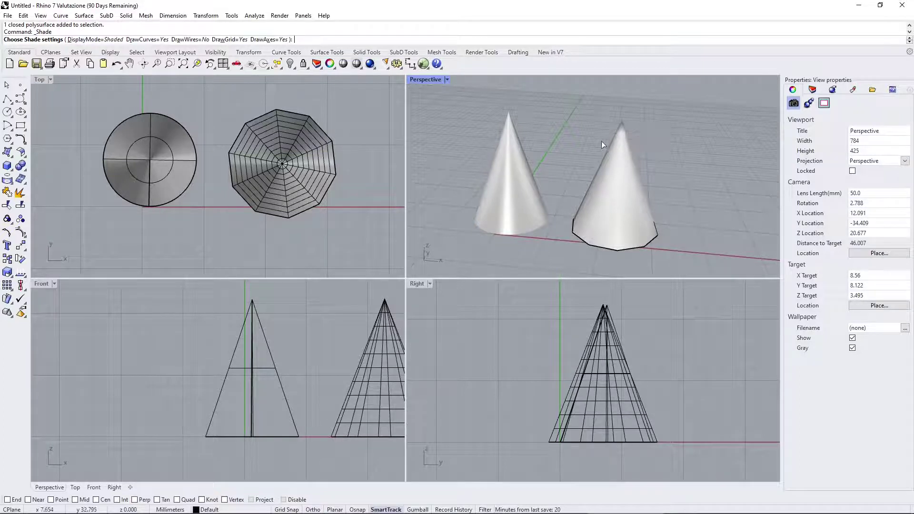
pyautogui.click(626, 175)
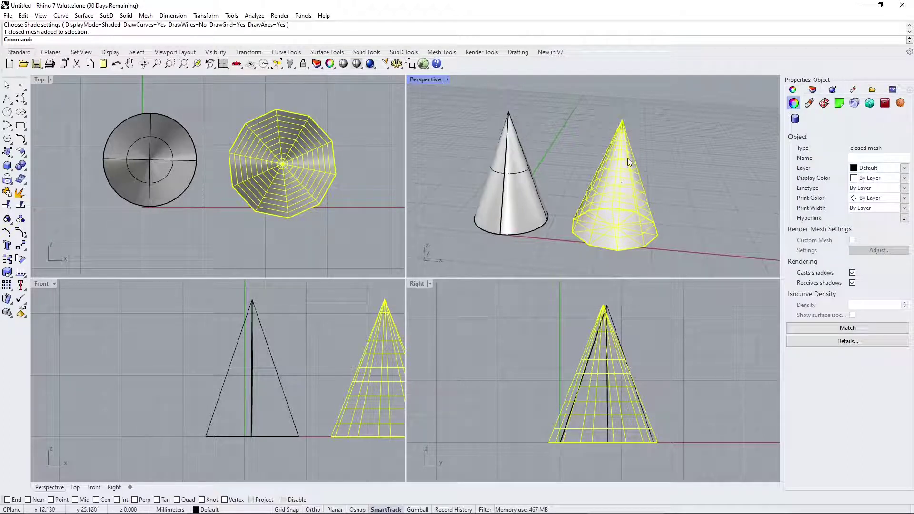
pyautogui.click(495, 171)
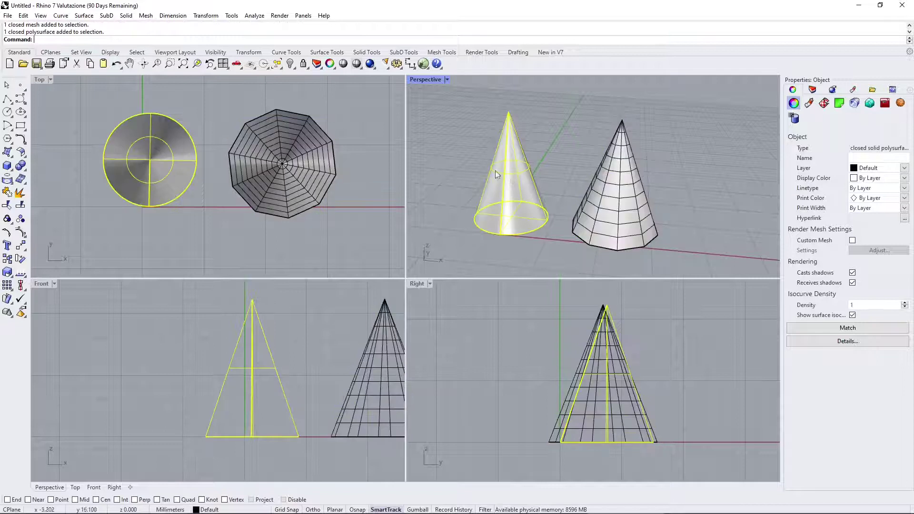
pyautogui.click(624, 191)
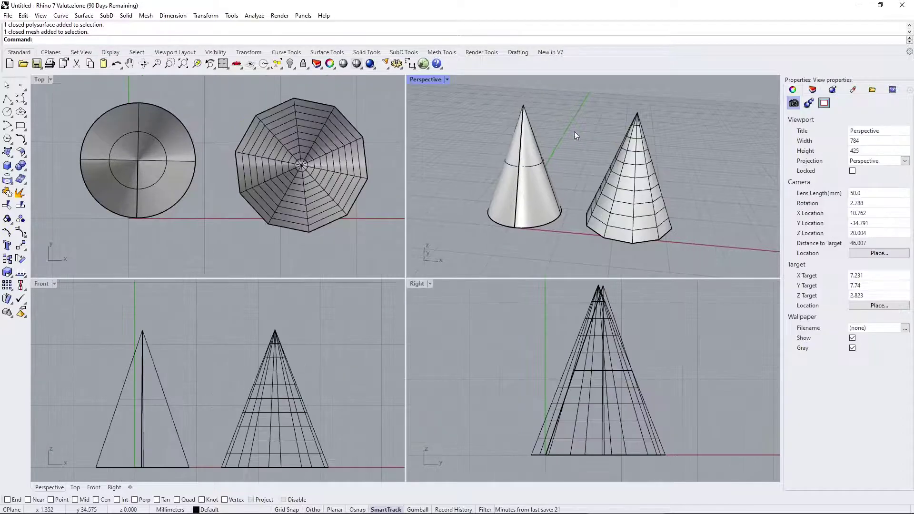
# Examine the solid cone's curved surface beside the mesh cone's facets from lower and higher viewing angles
pyautogui.moveTo(574, 131); pyautogui.dragTo(554, 136, button='right')
pyautogui.click(524, 158)
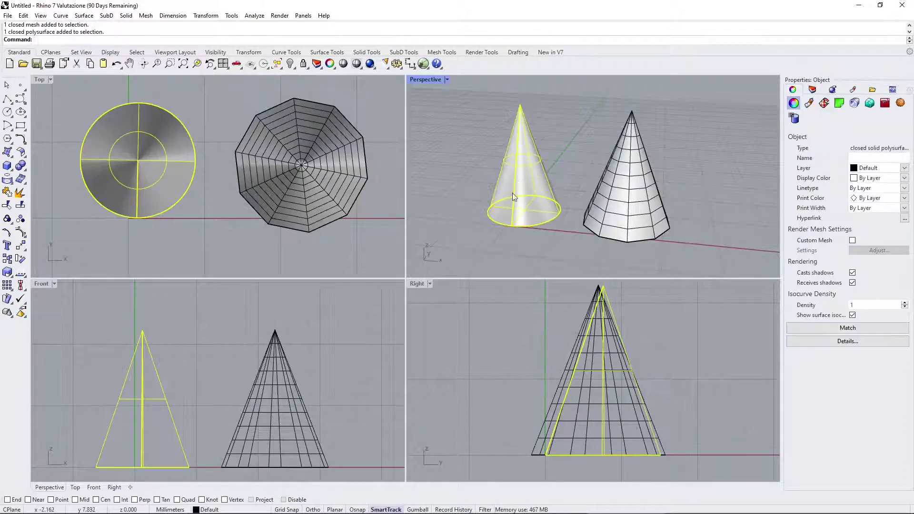
pyautogui.click(464, 204)
pyautogui.moveTo(525, 144); pyautogui.dragTo(529, 174, button='right')
pyautogui.scroll(2, 533, 136)
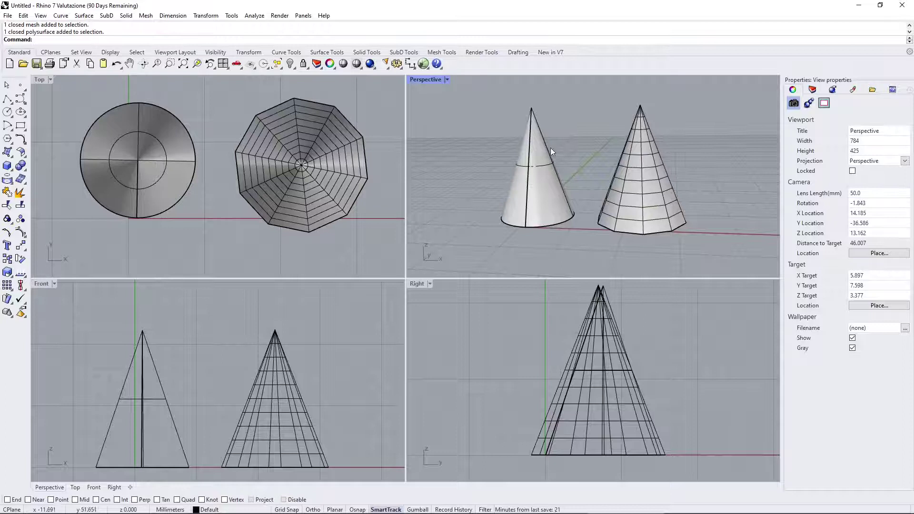
pyautogui.click(542, 159)
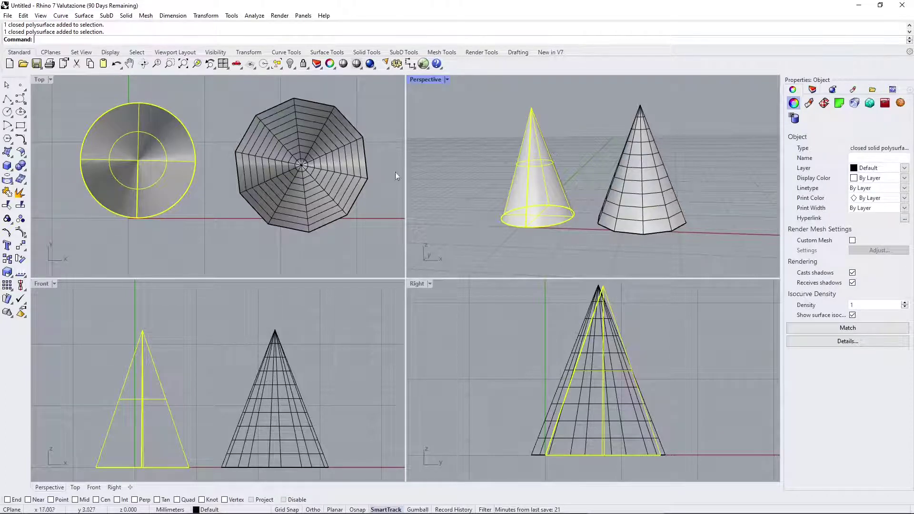
pyautogui.click(672, 136)
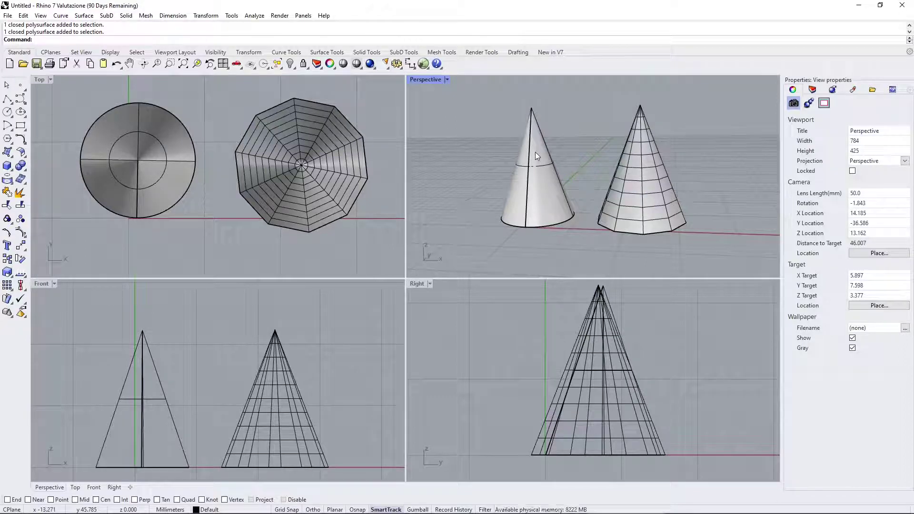
pyautogui.moveTo(593, 170)
pyautogui.mouseDown(button='right')
pyautogui.moveTo(570, 177)
pyautogui.moveTo(612, 174)
pyautogui.moveTo(593, 178)
pyautogui.mouseUp(button='right')
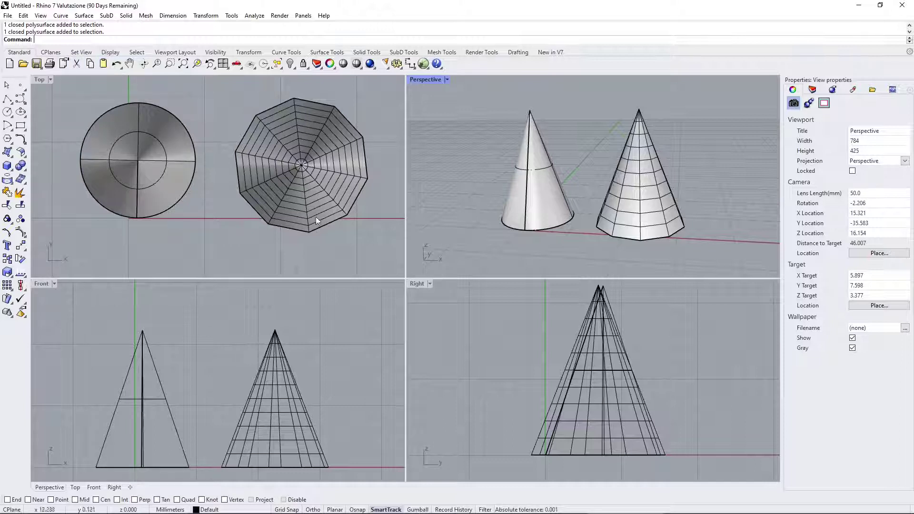
# Undo the mesh cone's creation and the deletion of the faceted pyramid, and redo both operations
pyautogui.click(117, 65)
pyautogui.click(116, 64)
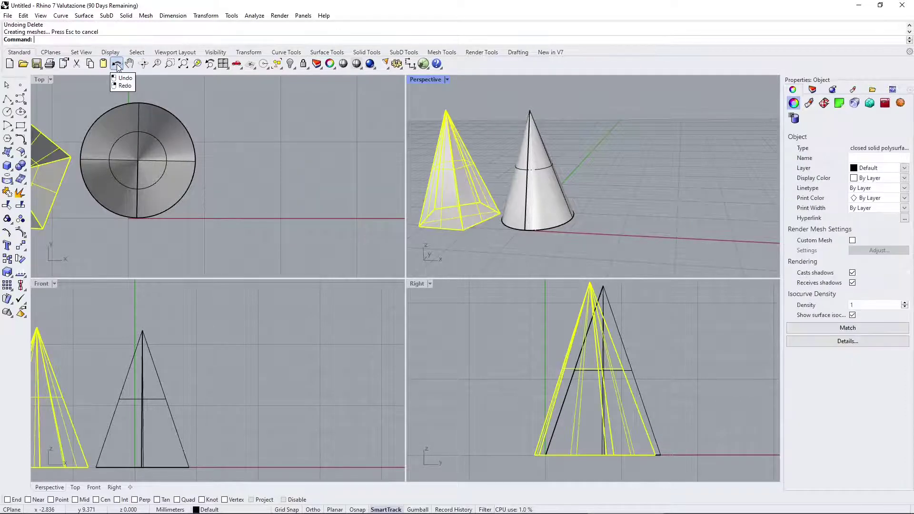
pyautogui.rightClick(116, 64)
pyautogui.rightClick(117, 64)
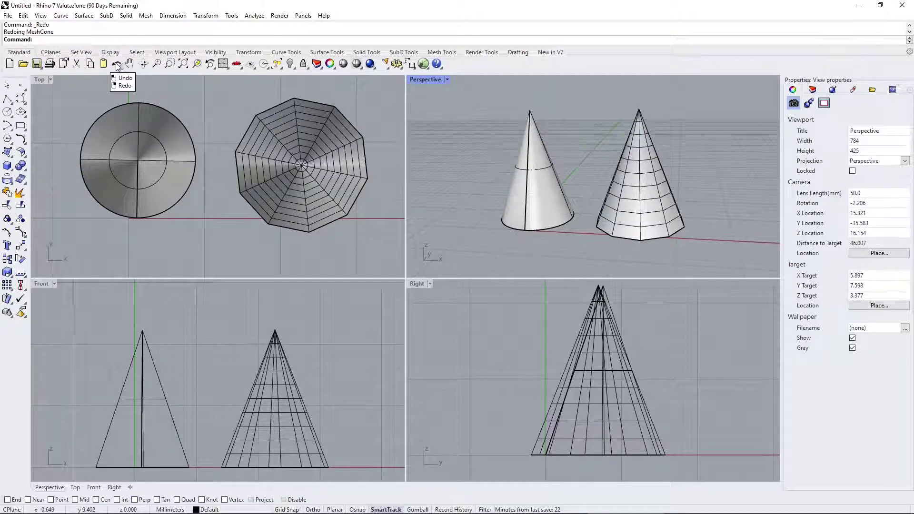
# Undo three operations back past the creation of the solid cone, and redo them all to restore both cones
pyautogui.click(116, 65)
pyautogui.click(117, 64)
pyautogui.click(117, 65)
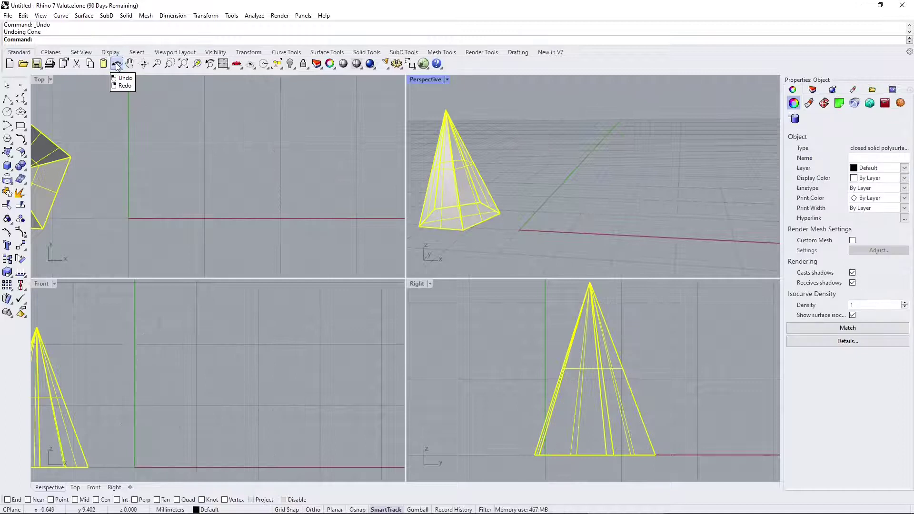
pyautogui.rightClick(117, 65)
pyautogui.rightClick(116, 64)
pyautogui.rightClick(117, 64)
pyautogui.rightClick(117, 64)
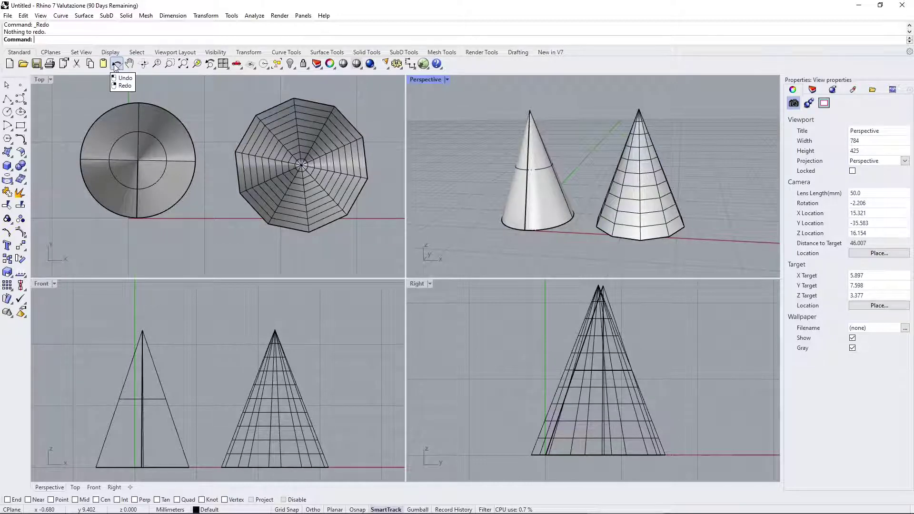
# Adjust the Top view with Pan and the Perspective view with Rotate View and dynamic zoom
pyautogui.click(129, 67)
pyautogui.moveTo(155, 139)
pyautogui.mouseDown()
pyautogui.moveTo(148, 167)
pyautogui.moveTo(190, 163)
pyautogui.moveTo(157, 139)
pyautogui.mouseUp()
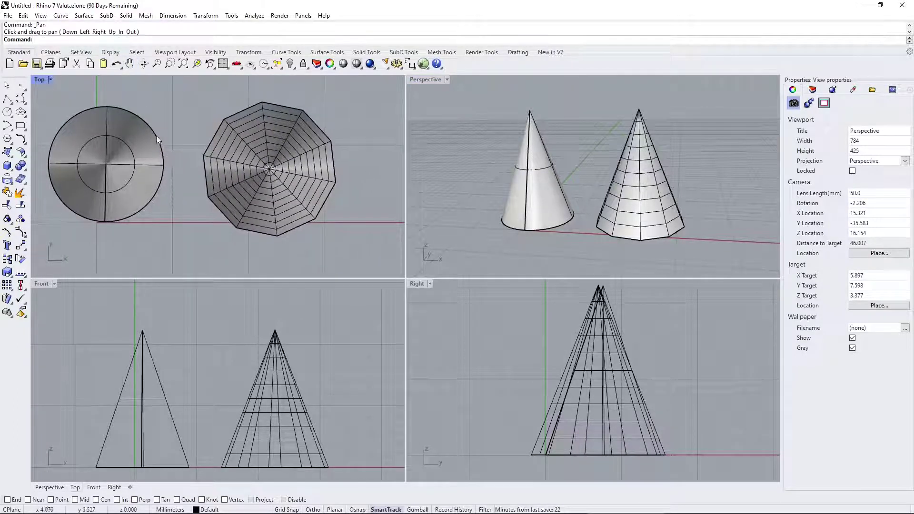
pyautogui.click(144, 67)
pyautogui.moveTo(570, 188); pyautogui.dragTo(575, 143)
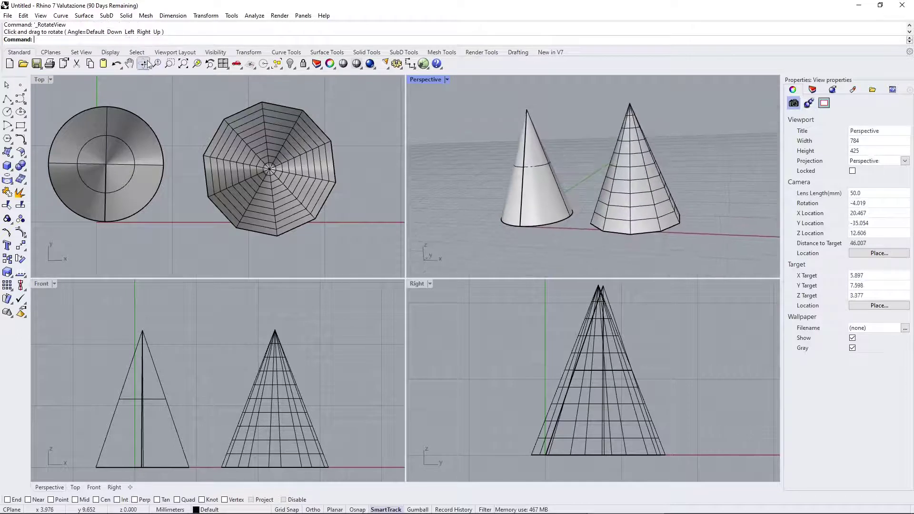
pyautogui.click(157, 66)
pyautogui.moveTo(592, 184)
pyautogui.mouseDown()
pyautogui.moveTo(577, 180)
pyautogui.moveTo(578, 190)
pyautogui.mouseUp()
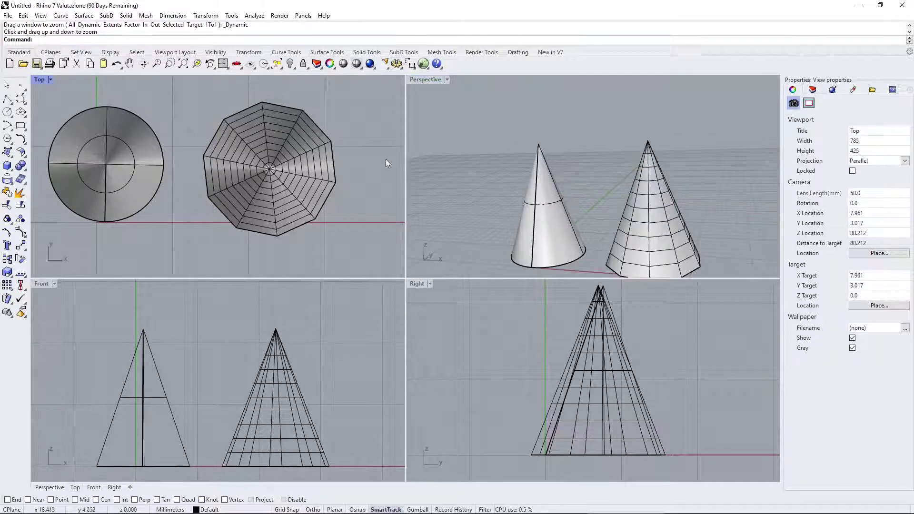
# Copy the solid cone to the clipboard and paste a duplicate in place
pyautogui.moveTo(510, 154); pyautogui.dragTo(511, 161)
pyautogui.click(511, 161)
pyautogui.moveTo(511, 161)
pyautogui.mouseDown(button='right')
pyautogui.moveTo(531, 182)
pyautogui.moveTo(515, 165)
pyautogui.mouseUp(button='right')
pyautogui.scroll(4, 522, 172)
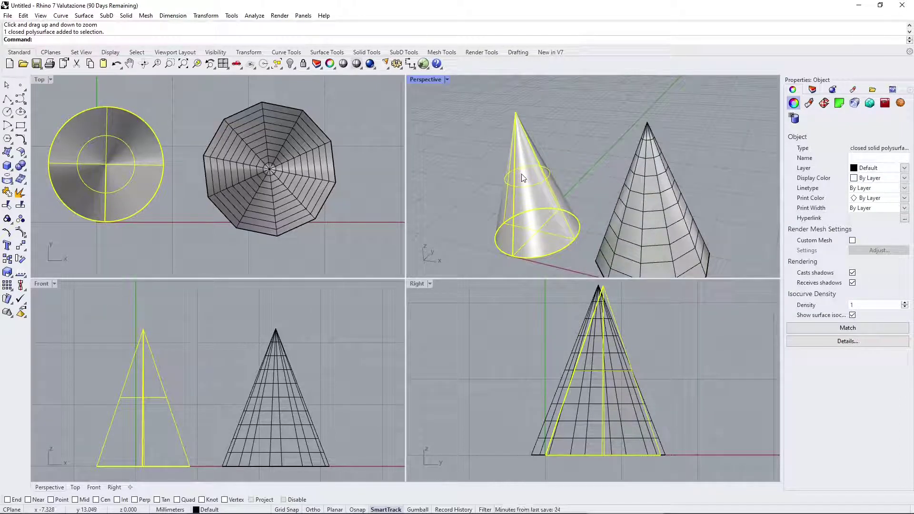
pyautogui.hotkey('ctrl', 'c')
pyautogui.scroll(-3, 516, 182)
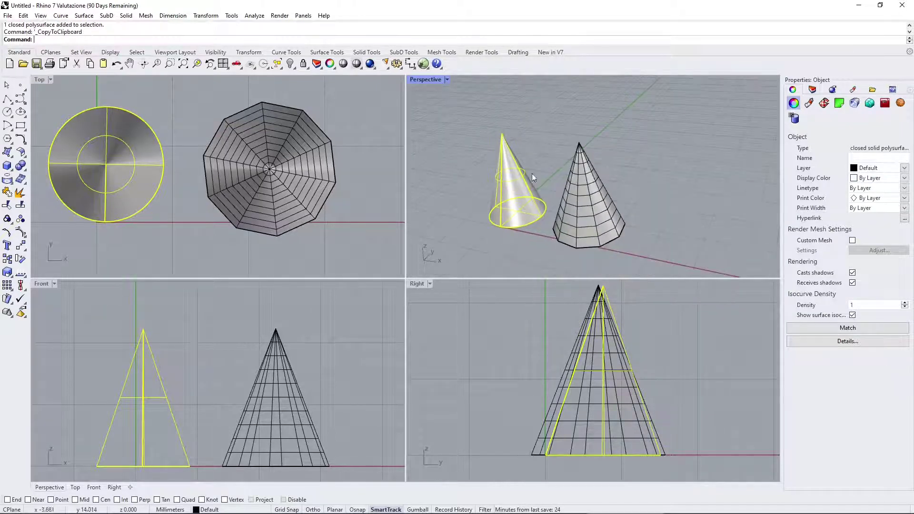
pyautogui.hotkey('ctrl', 'v')
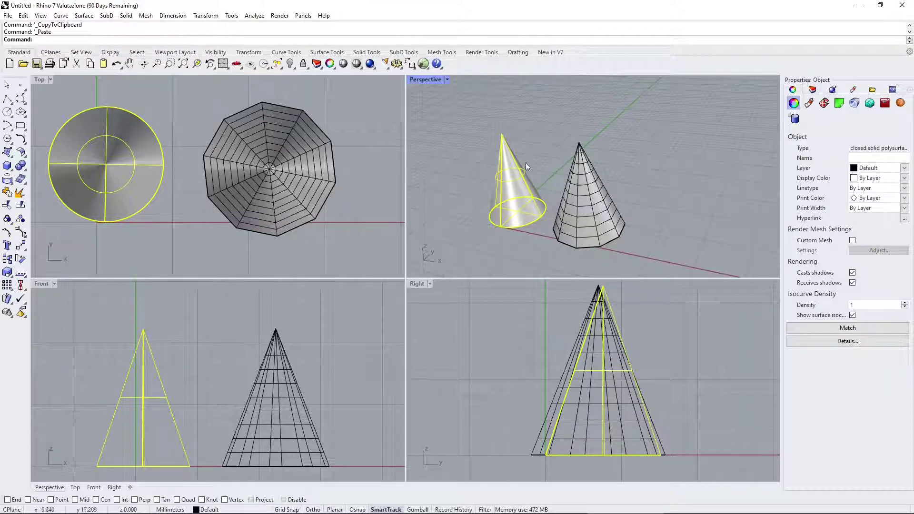
# Examine the choice between the two coincident solid cones, picking one polysurface, deselecting it and finally choosing None
pyautogui.click(522, 145)
pyautogui.click(519, 174)
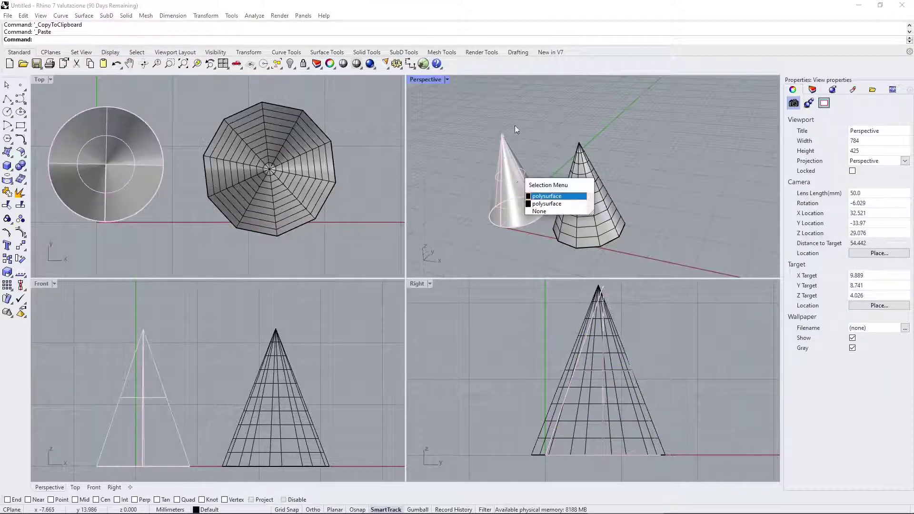
pyautogui.press('Escape')
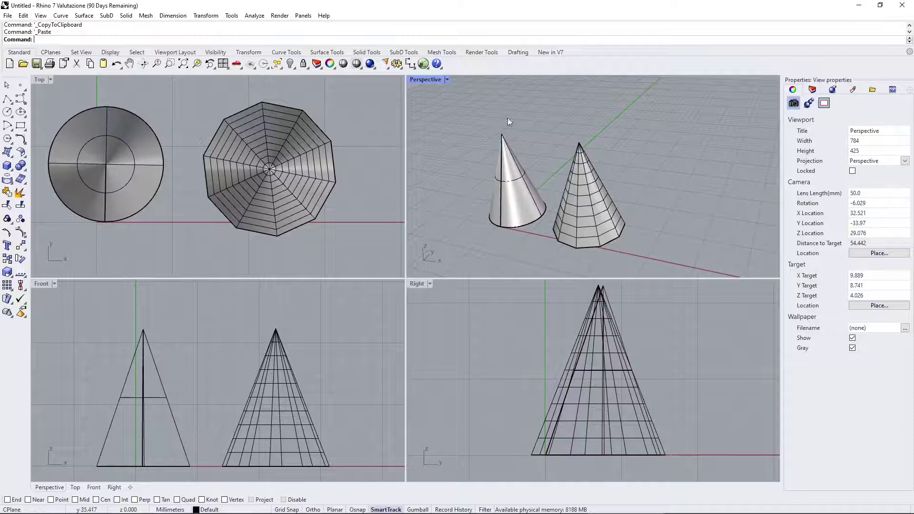
pyautogui.click(503, 163)
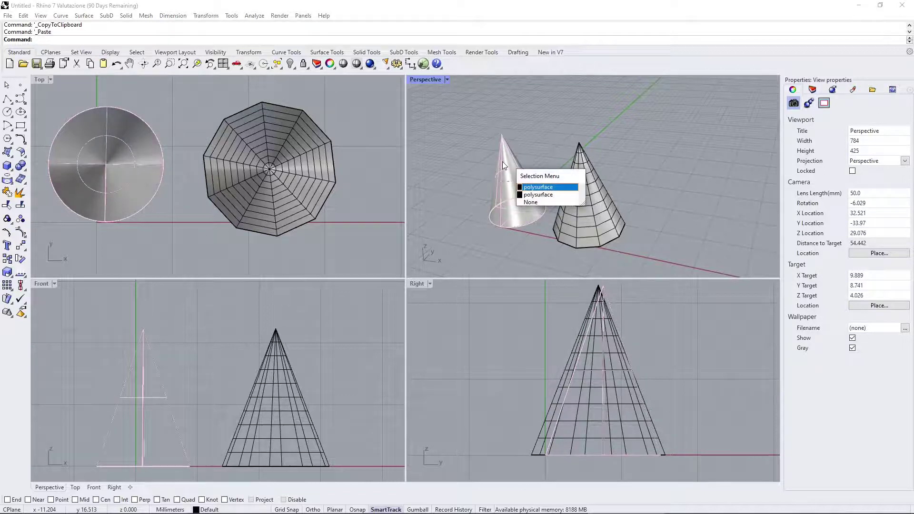
pyautogui.click(541, 195)
pyautogui.click(527, 153)
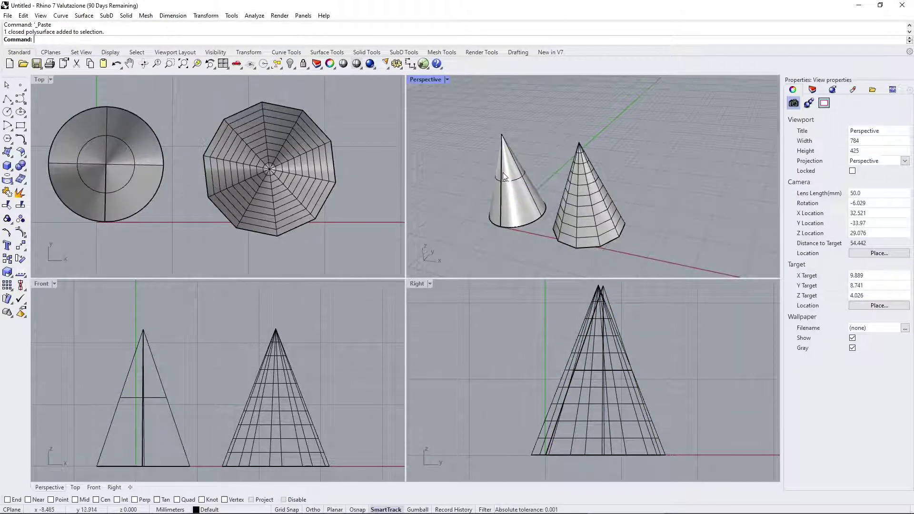
pyautogui.click(503, 173)
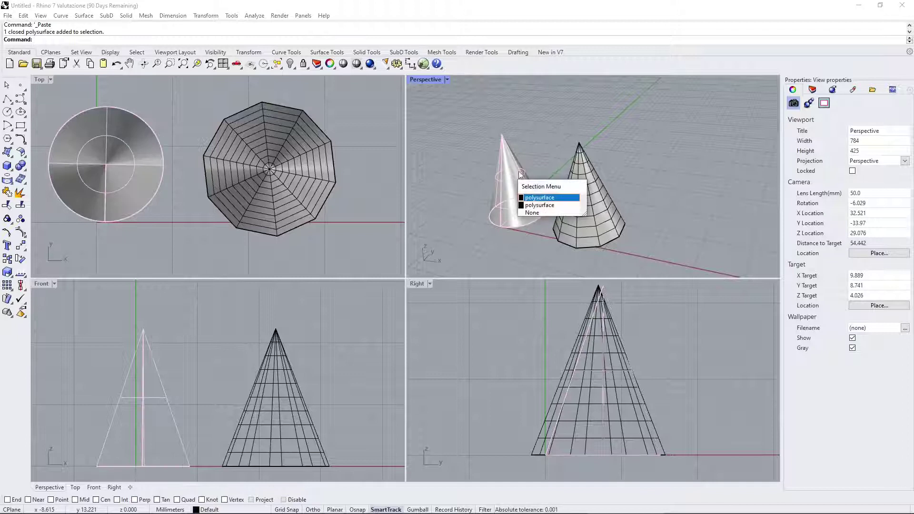
pyautogui.click(534, 215)
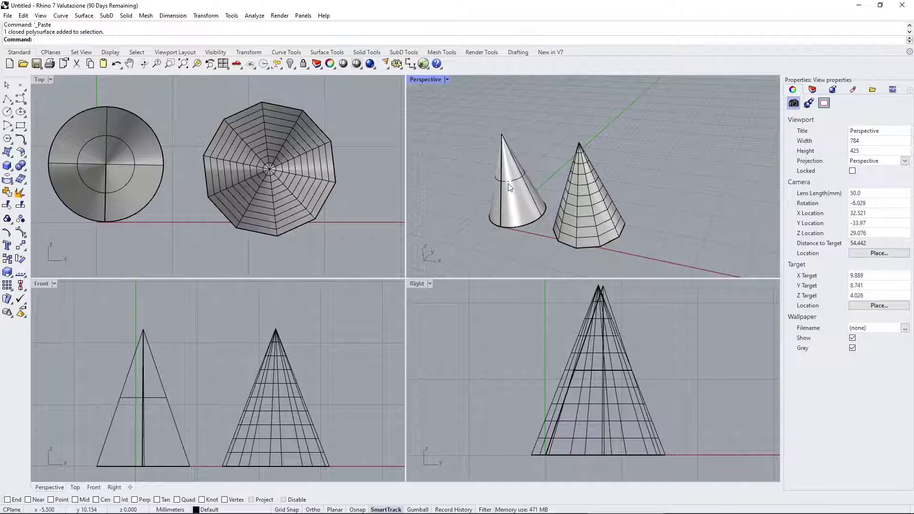
# Select one of the two coincident solid cones and move it behind the other in the Perspective view
pyautogui.scroll(2, 502, 184)
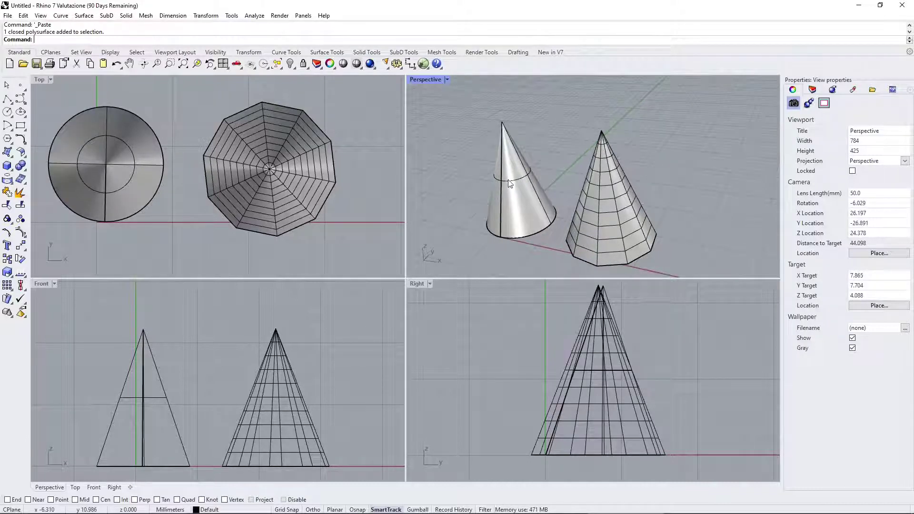
pyautogui.click(509, 179)
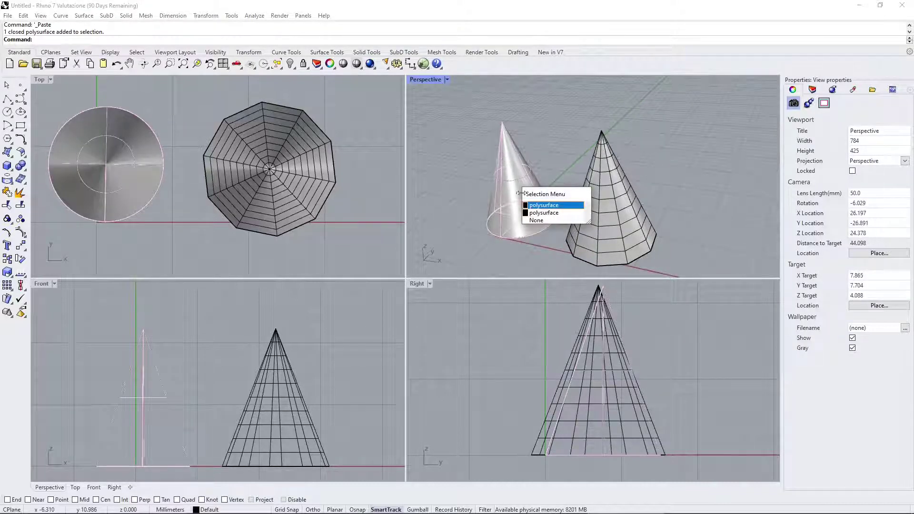
pyautogui.click(543, 207)
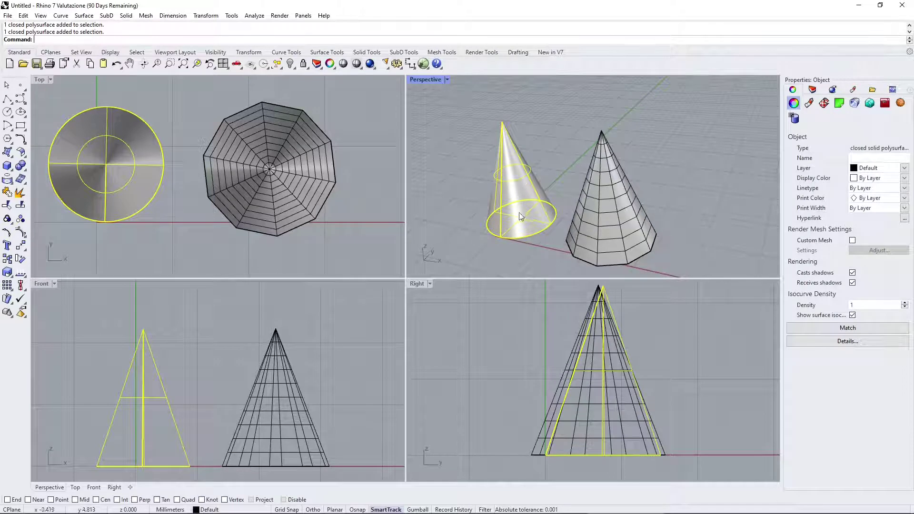
pyautogui.moveTo(524, 218); pyautogui.dragTo(571, 158)
# Move the mesh cone away from the two solid cones and shift the rear solid cone slightly in the Perspective view
pyautogui.scroll(-3, 513, 191)
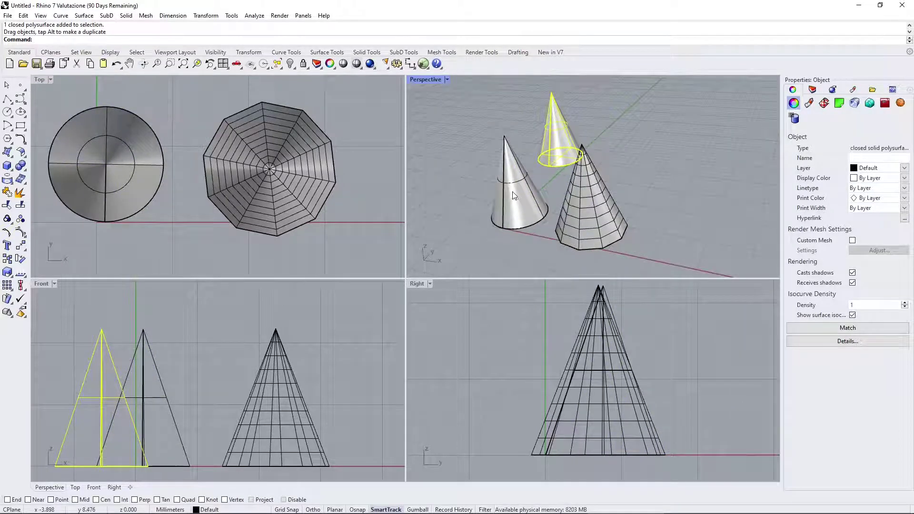
pyautogui.click(573, 217)
pyautogui.moveTo(574, 217); pyautogui.dragTo(627, 205)
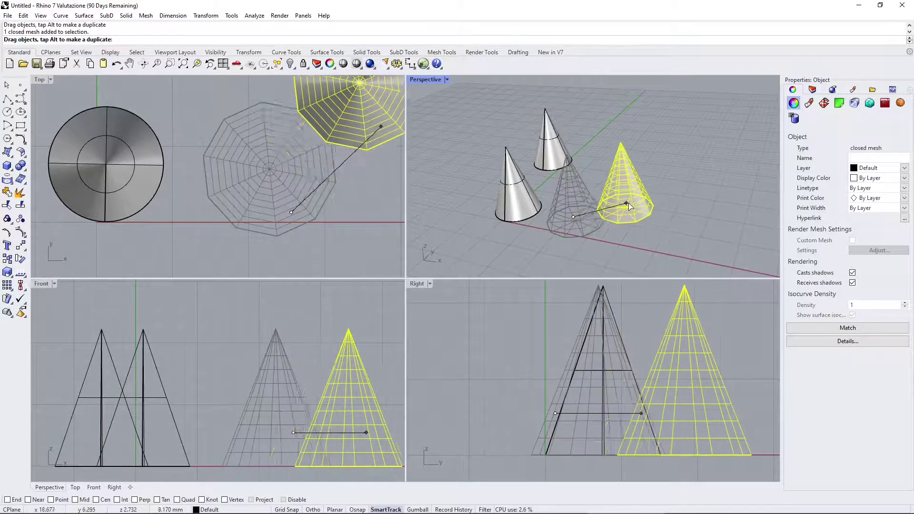
pyautogui.click(581, 241)
pyautogui.click(552, 143)
pyautogui.moveTo(552, 143); pyautogui.dragTo(567, 137)
pyautogui.click(557, 194)
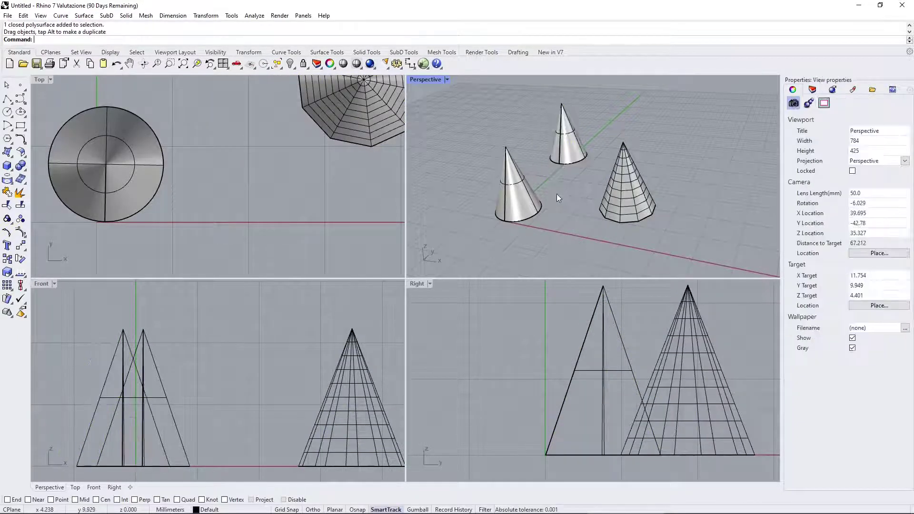
# Cut the rear solid cone to the clipboard, paste it back in place and clear the selection
pyautogui.hotkey('ctrl', 'l')
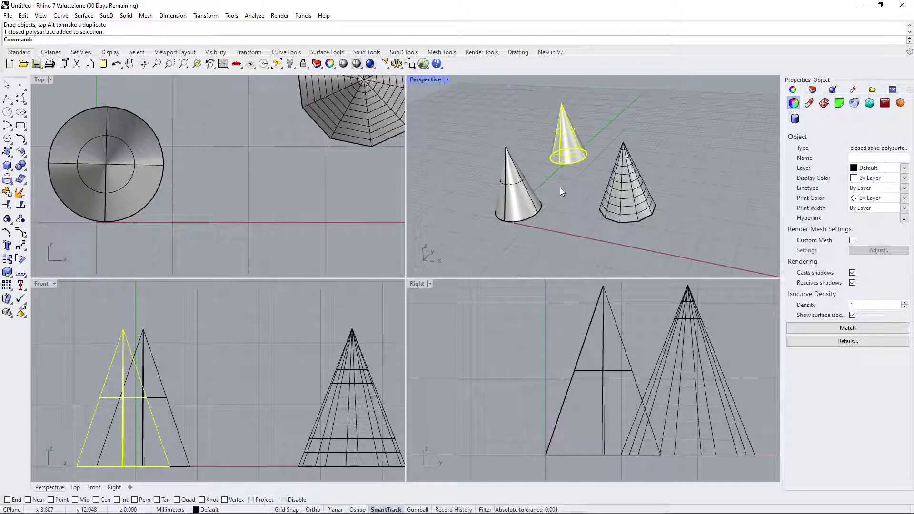
pyautogui.hotkey('ctrl', 'x')
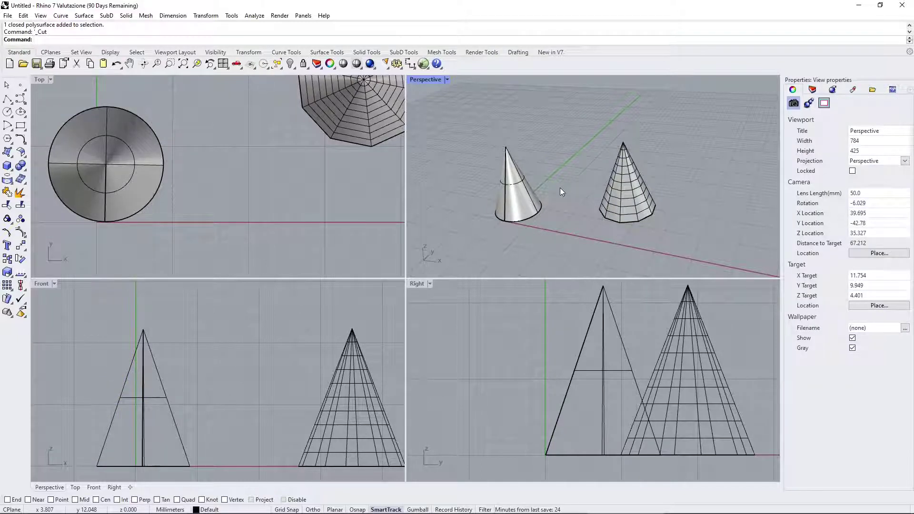
pyautogui.hotkey('ctrl', 'v')
pyautogui.click(528, 148)
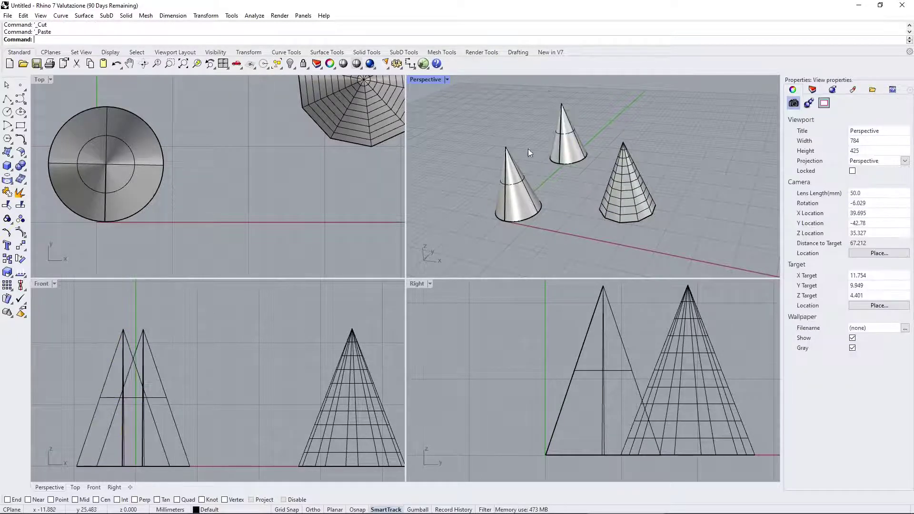
# Start saving the model in the Rhino 7 folder and enter Lesson 1 as the file name
pyautogui.scroll(-5, 217, 222)
pyautogui.scroll(5, 157, 107)
pyautogui.moveTo(559, 203); pyautogui.dragTo(554, 171, button='right')
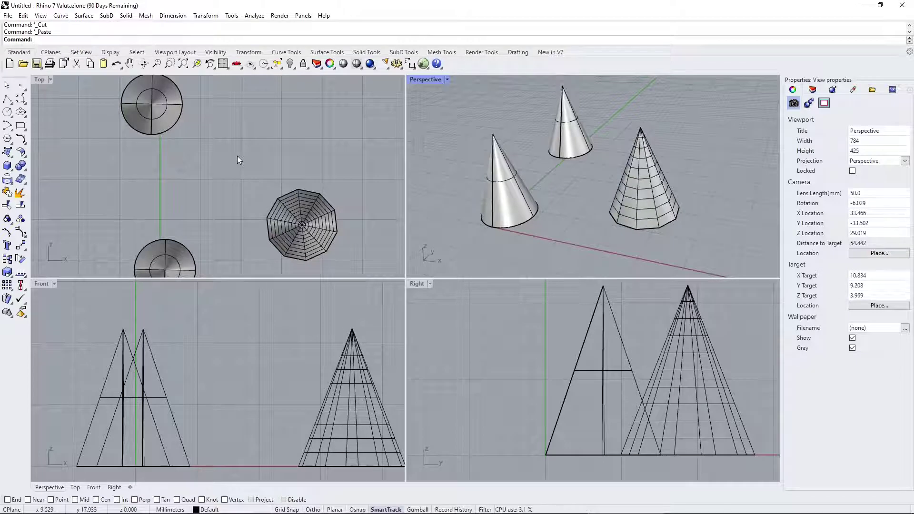
pyautogui.click(82, 118)
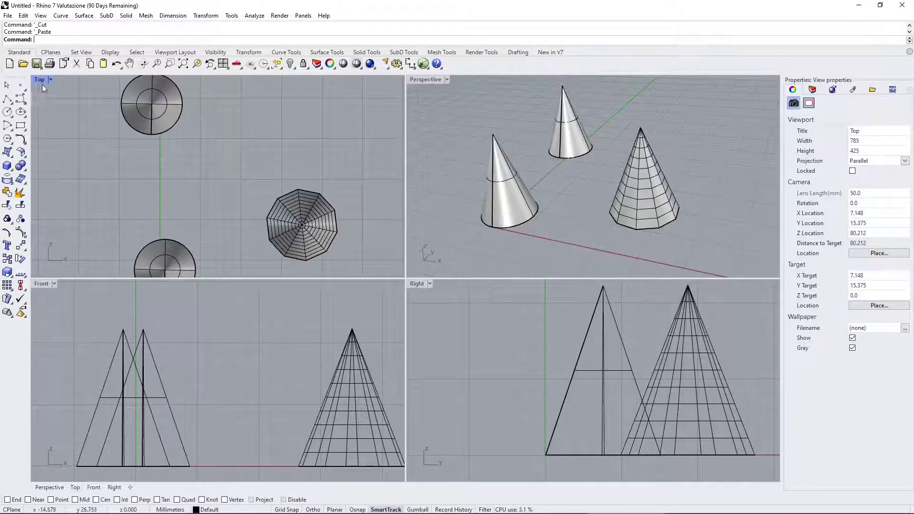
pyautogui.click(36, 64)
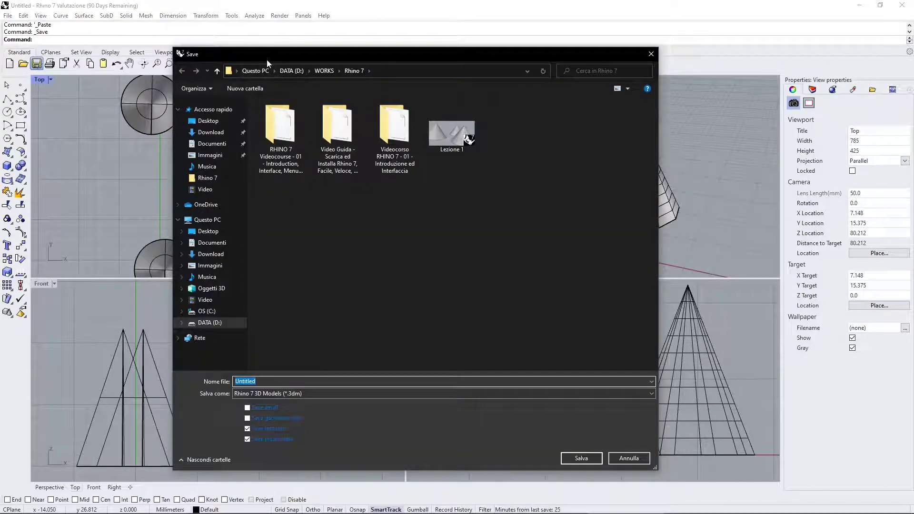
pyautogui.moveTo(267, 58); pyautogui.dragTo(270, 44)
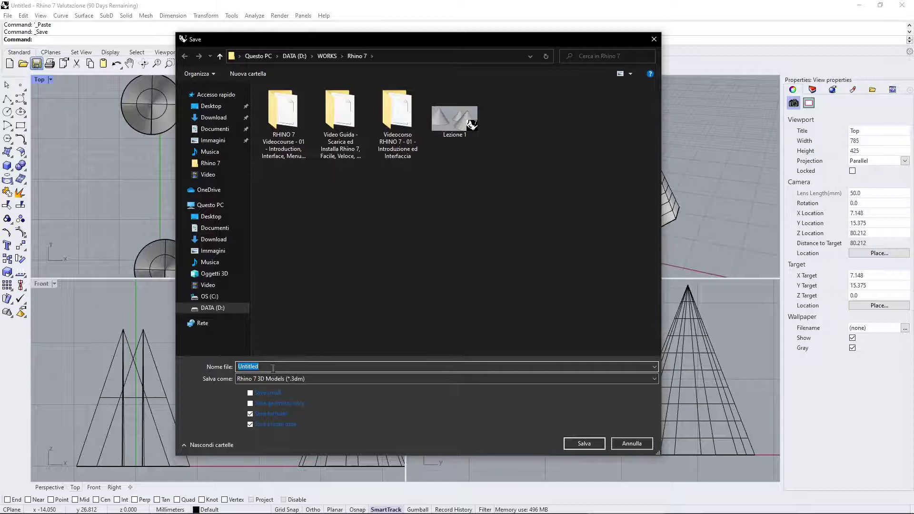
pyautogui.write('Lesson')
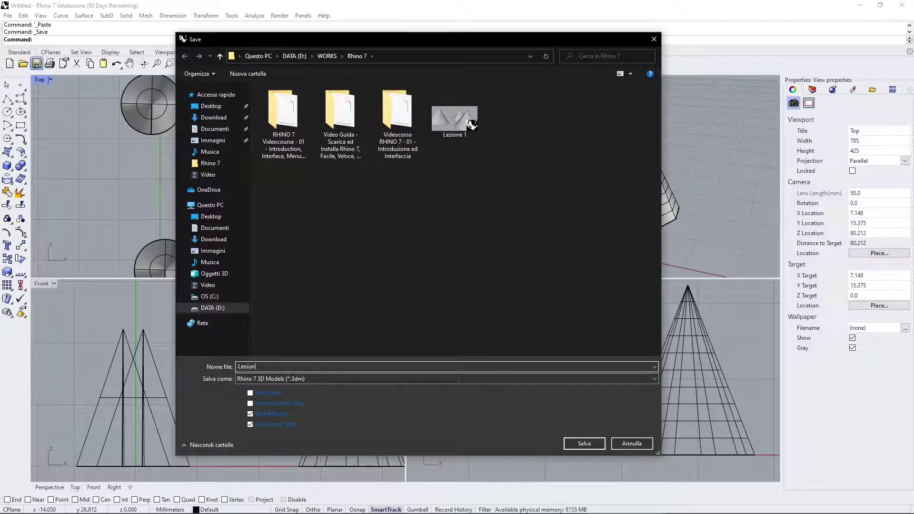
pyautogui.write(' 1')
pyautogui.hotkey('ctrl', 'a')
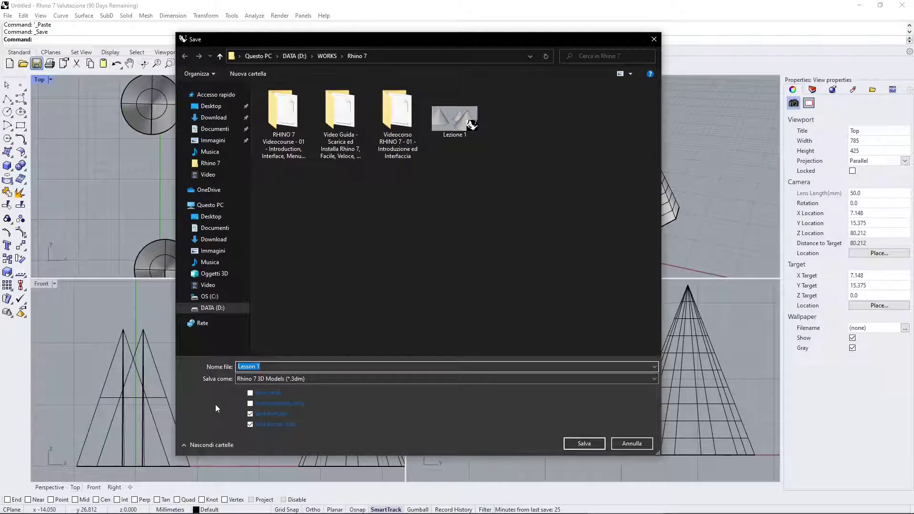
# Review the available file formats, choose Rhino 7 3D Models (*.3dm) and save the file
pyautogui.click(251, 380)
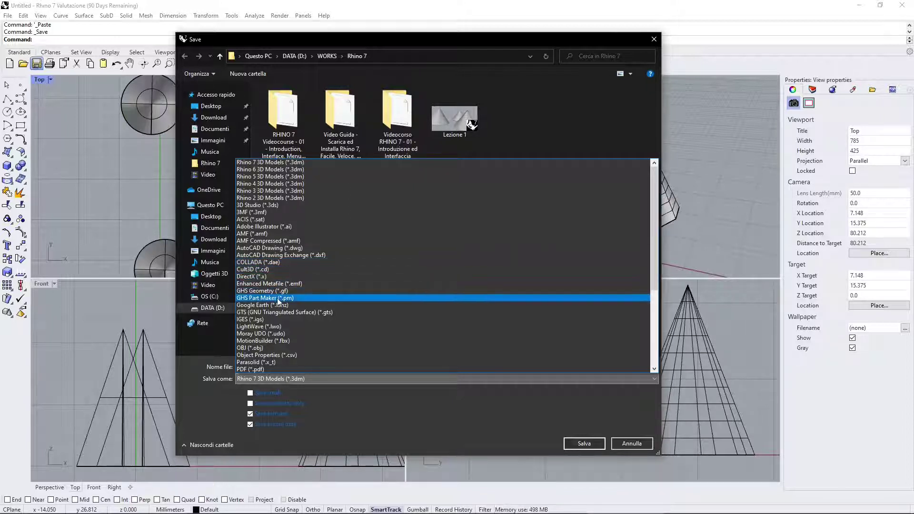
pyautogui.scroll(-1, 299, 305)
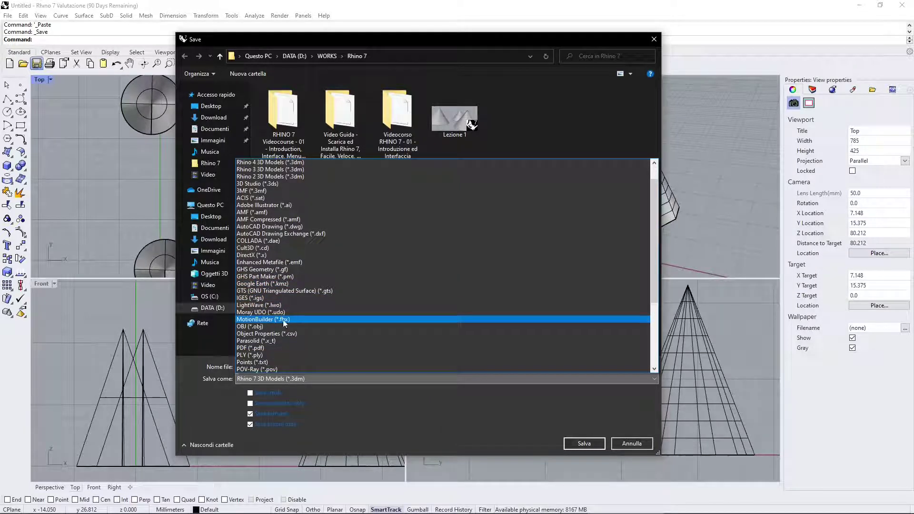
pyautogui.scroll(-1, 317, 273)
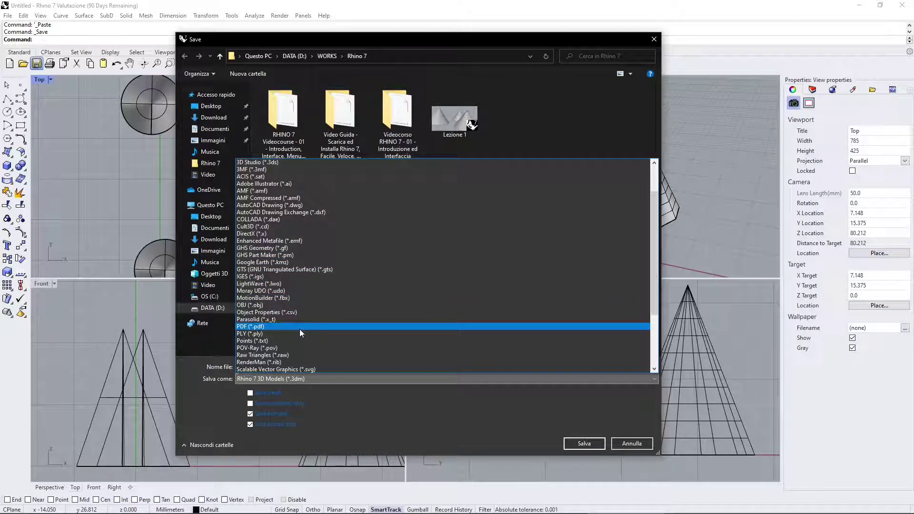
pyautogui.scroll(-1, 299, 329)
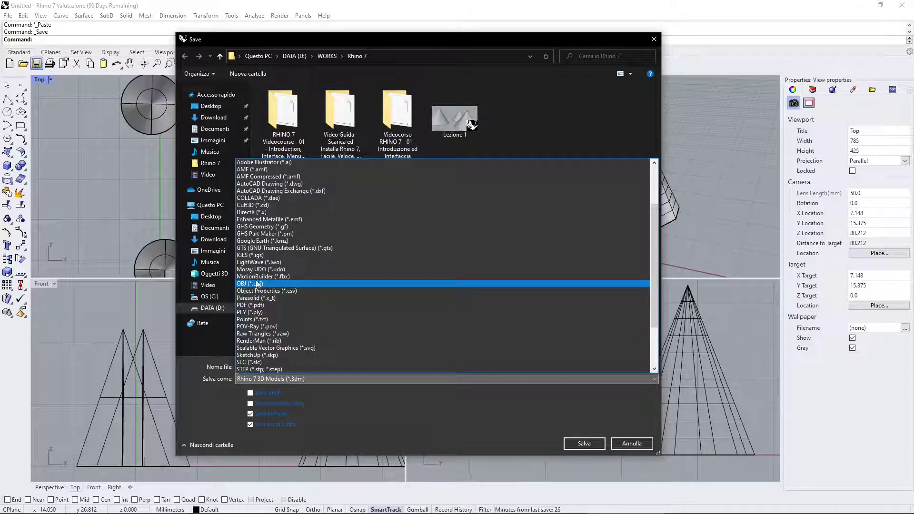
pyautogui.scroll(-1, 333, 253)
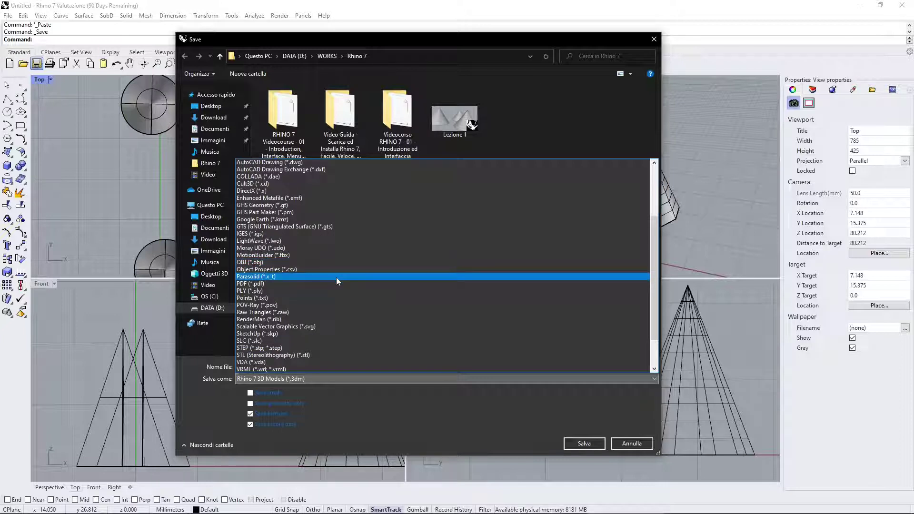
pyautogui.scroll(-1, 337, 277)
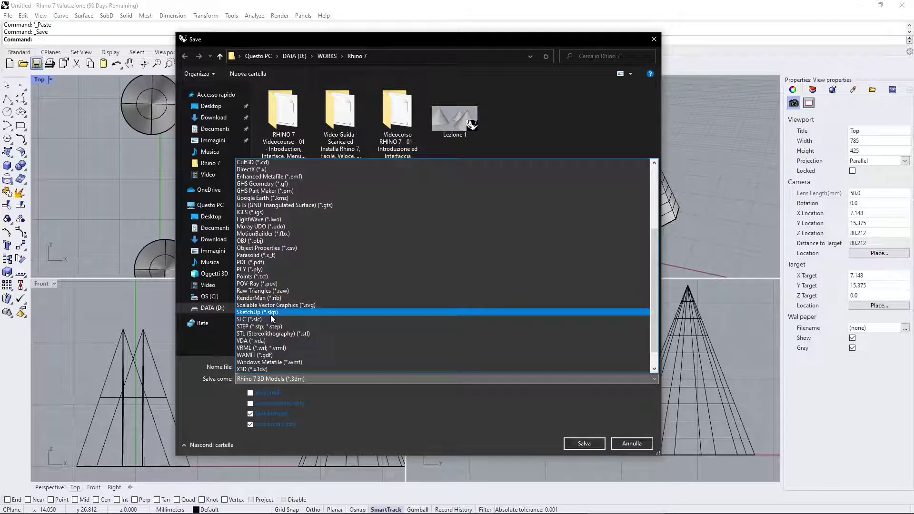
pyautogui.scroll(-1, 325, 222)
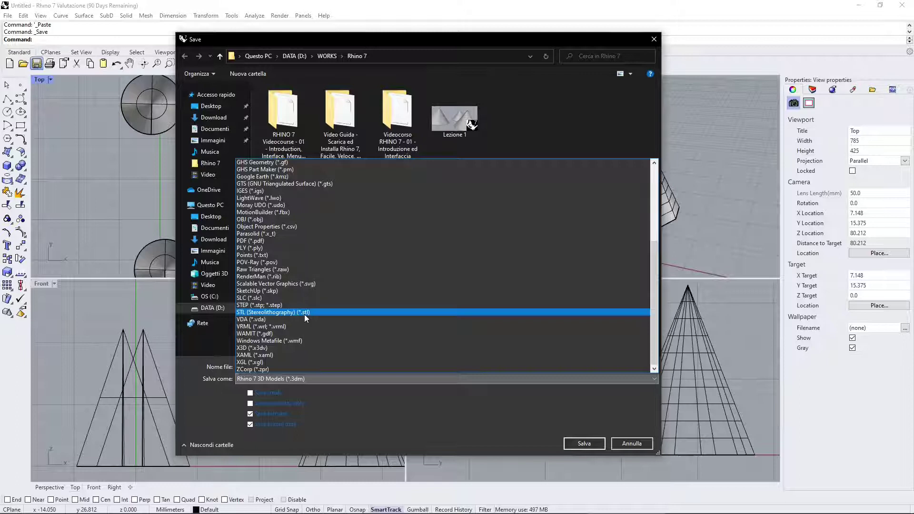
pyautogui.scroll(6, 305, 313)
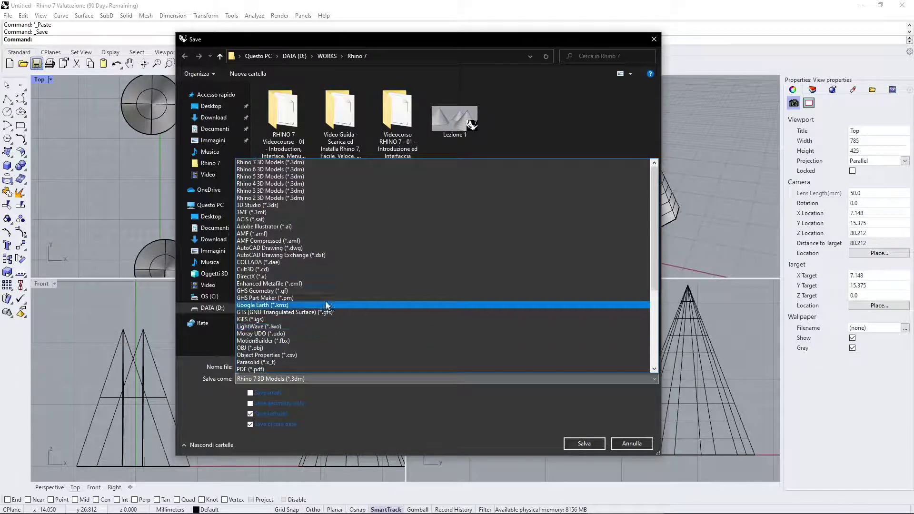
pyautogui.click(285, 163)
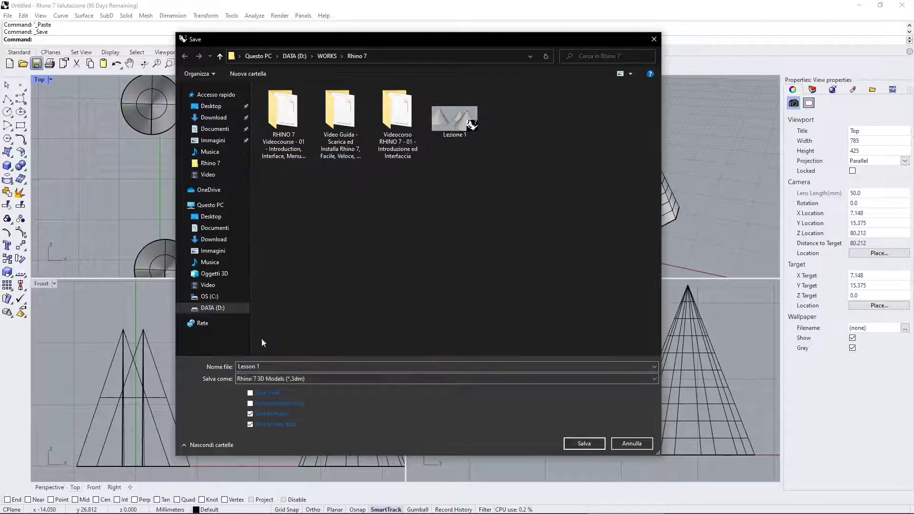
pyautogui.click(584, 444)
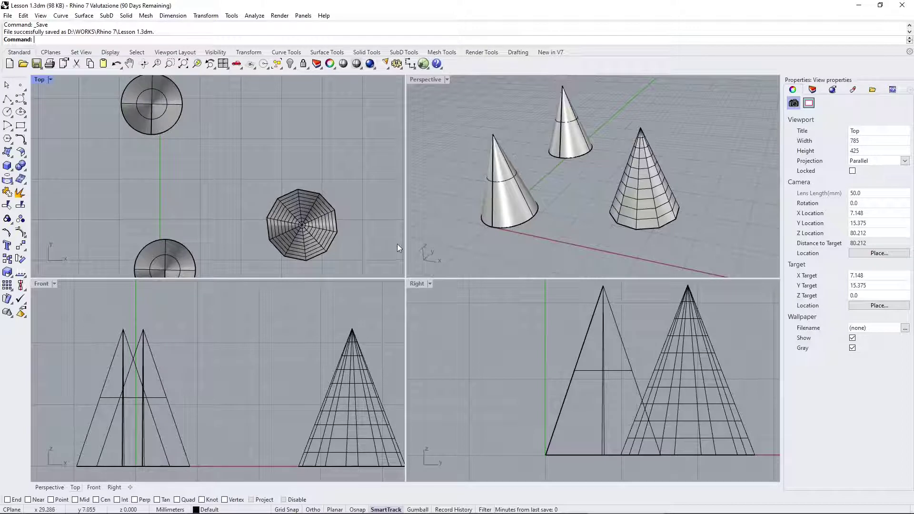
# Detach the Lines tool group as a floating toolbar, reposition and enlarge it over the Top view, and close it
pyautogui.scroll(3, 590, 181)
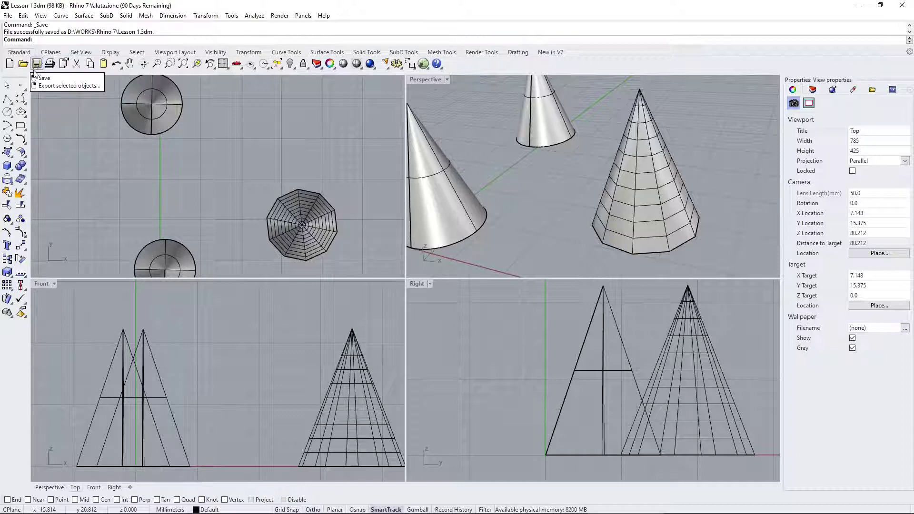
pyautogui.click(10, 106)
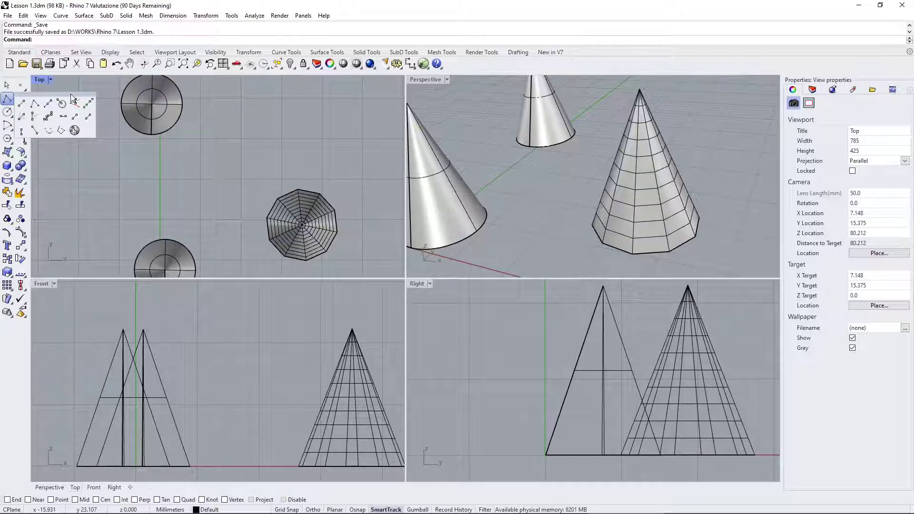
pyautogui.moveTo(64, 95); pyautogui.dragTo(67, 101)
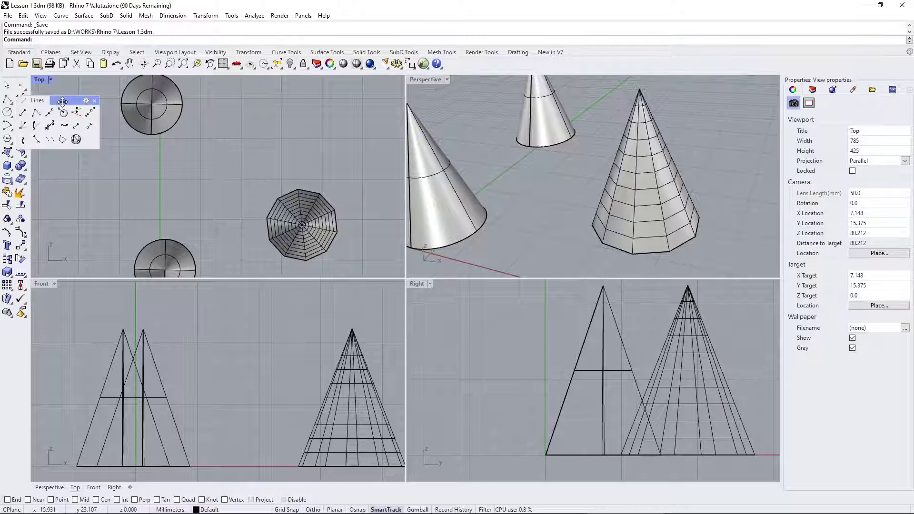
pyautogui.moveTo(38, 101); pyautogui.dragTo(60, 96)
pyautogui.moveTo(122, 144)
pyautogui.mouseDown()
pyautogui.moveTo(129, 128)
pyautogui.moveTo(186, 116)
pyautogui.moveTo(354, 113)
pyautogui.moveTo(207, 159)
pyautogui.moveTo(121, 157)
pyautogui.moveTo(82, 188)
pyautogui.moveTo(113, 153)
pyautogui.moveTo(138, 153)
pyautogui.moveTo(122, 153)
pyautogui.mouseUp()
pyautogui.moveTo(83, 96); pyautogui.dragTo(103, 97)
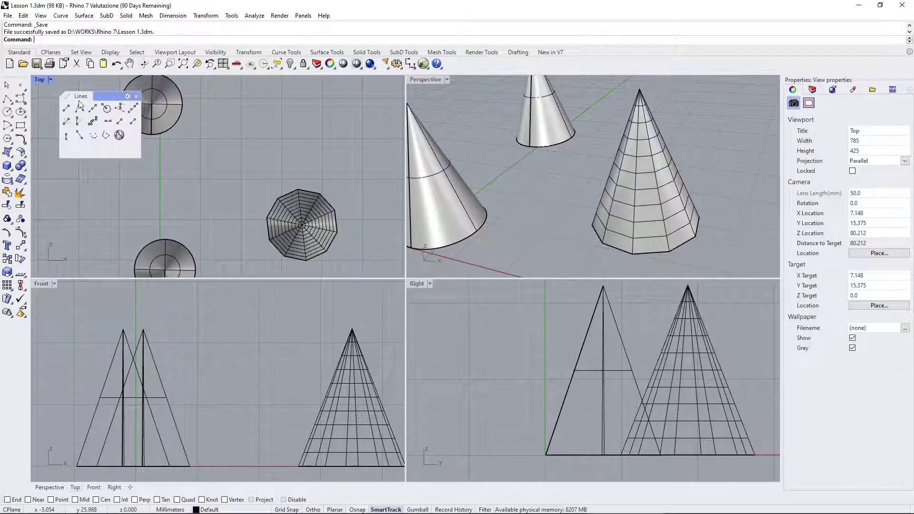
pyautogui.click(136, 97)
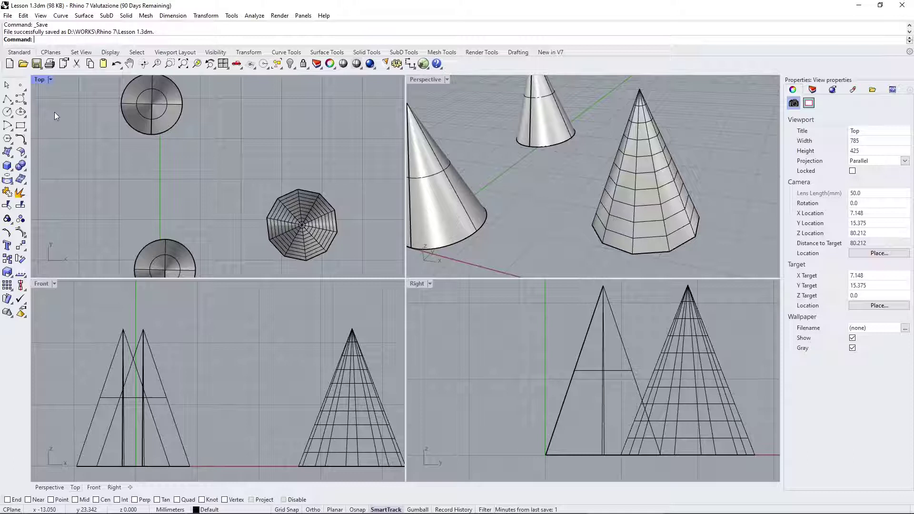
# Show the front solid cone's object properties, widen the Properties panel and clear the selection
pyautogui.scroll(-2, 148, 182)
pyautogui.moveTo(495, 153); pyautogui.dragTo(541, 169, button='right')
pyautogui.click(468, 167)
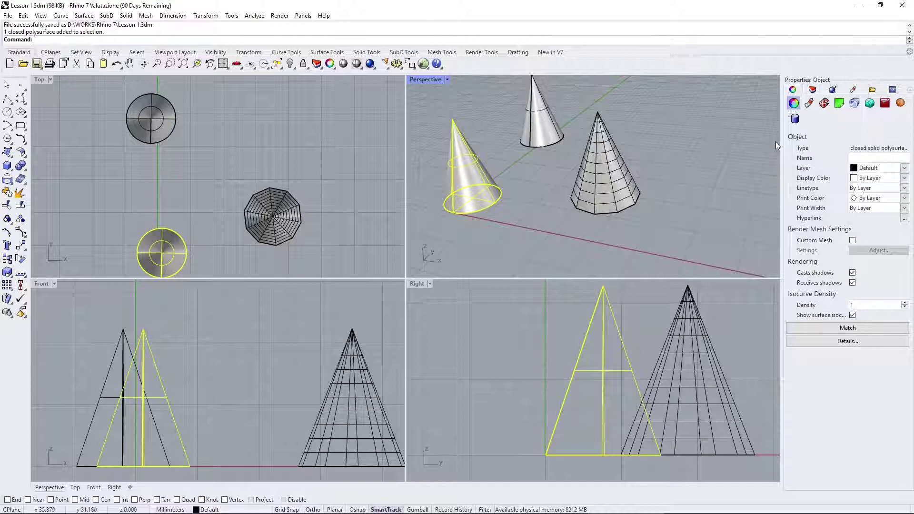
pyautogui.moveTo(782, 140); pyautogui.dragTo(763, 140)
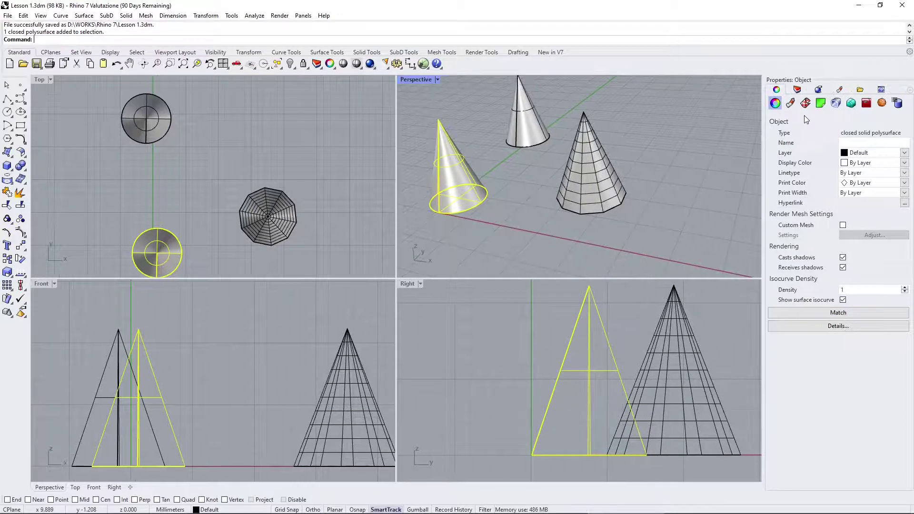
pyautogui.click(760, 233)
pyautogui.moveTo(764, 167); pyautogui.dragTo(742, 167)
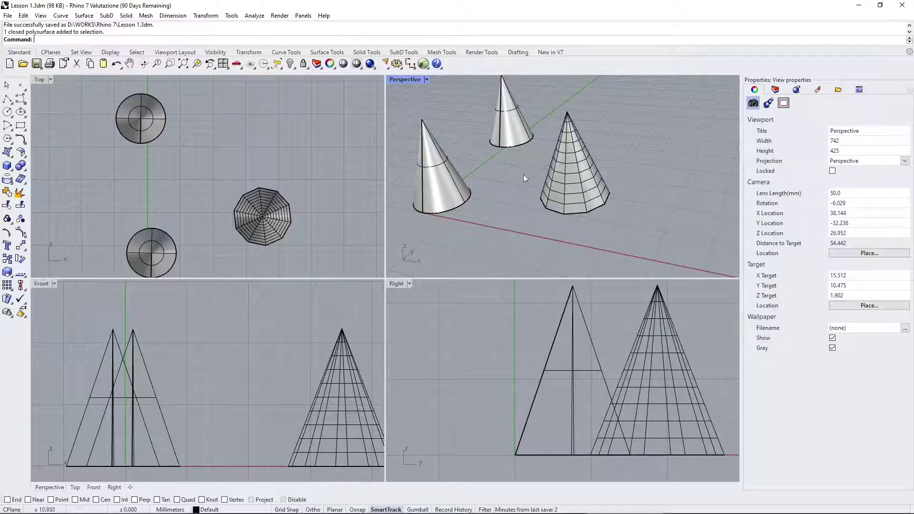
# Select the front solid cone and check its layer choices, keeping the Default layer
pyautogui.click(443, 185)
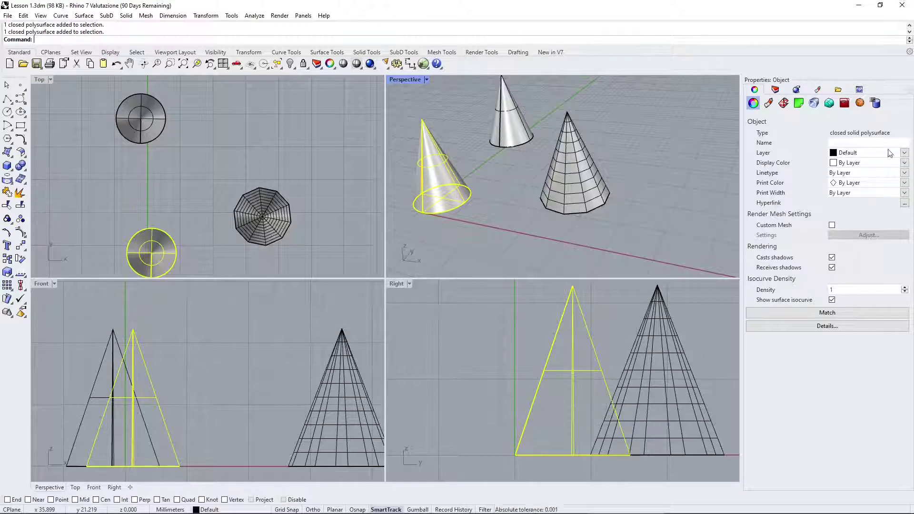
pyautogui.click(904, 156)
pyautogui.click(897, 162)
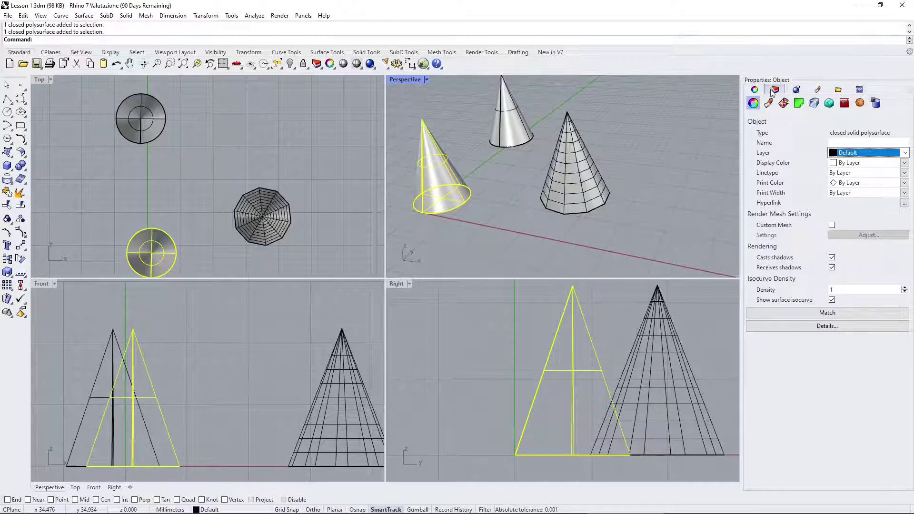
# Look through the Rendering panel and its neighbouring panels, return to the object properties and deselect the cone
pyautogui.click(796, 90)
pyautogui.click(818, 92)
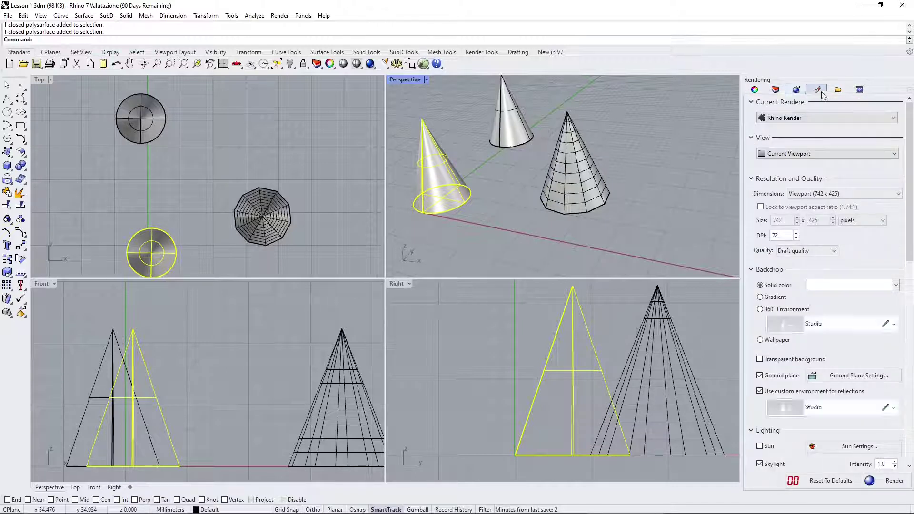
pyautogui.click(817, 90)
pyautogui.click(838, 90)
pyautogui.click(755, 90)
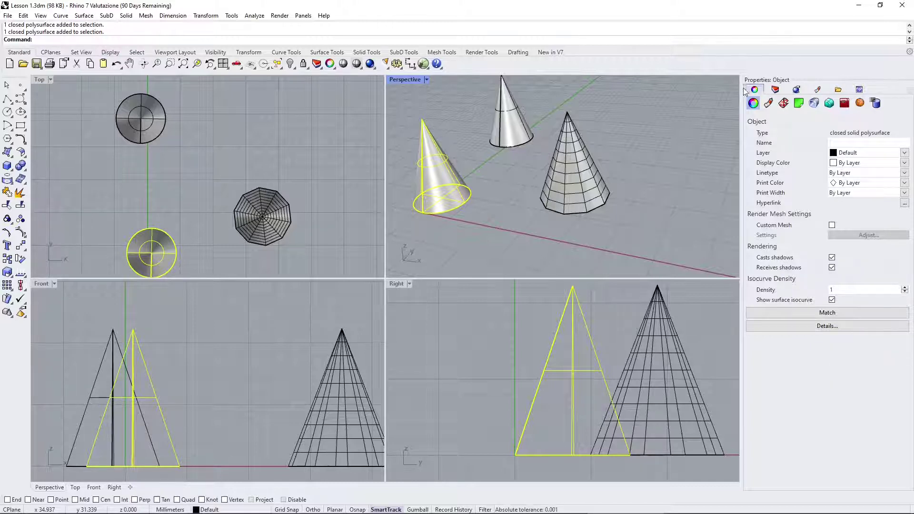
pyautogui.click(642, 200)
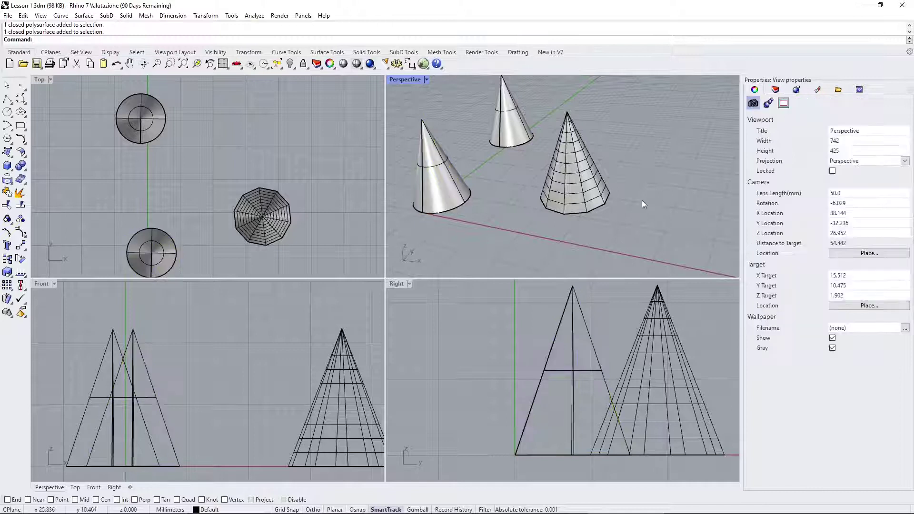
# Examine the three cones from a lower angle in the Perspective view, briefly selecting the front solid cone and clearing the selection
pyautogui.scroll(-2, 579, 170)
pyautogui.scroll(3, 504, 130)
pyautogui.moveTo(527, 193); pyautogui.dragTo(577, 181, button='right')
pyautogui.scroll(-3, 585, 141)
pyautogui.scroll(3, 546, 167)
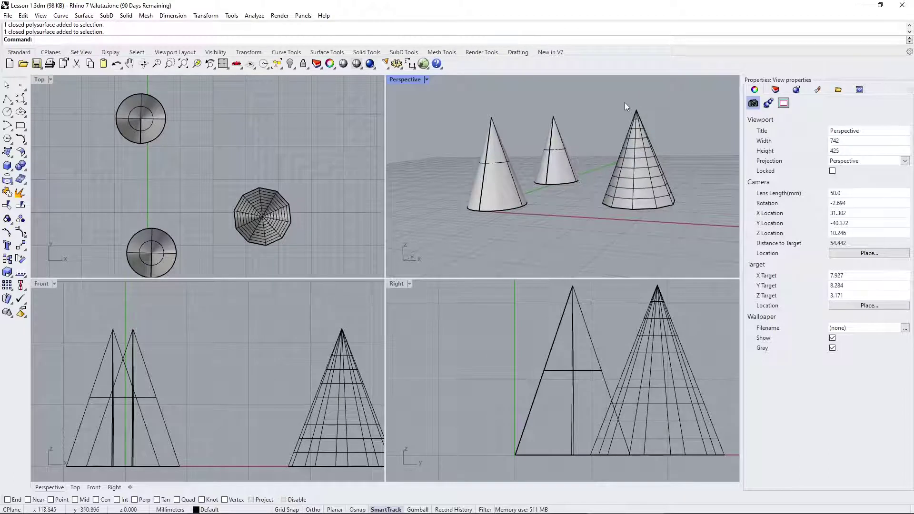
pyautogui.click(496, 160)
pyautogui.click(542, 101)
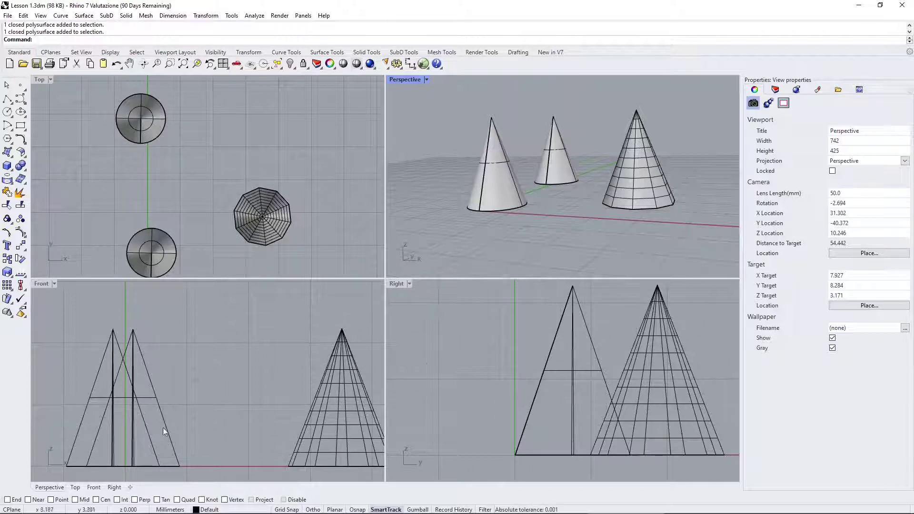
# Switch the active viewport through Top, Front and Right by their names, returning to Perspective
pyautogui.click(76, 488)
pyautogui.click(94, 488)
pyautogui.click(114, 487)
pyautogui.click(61, 488)
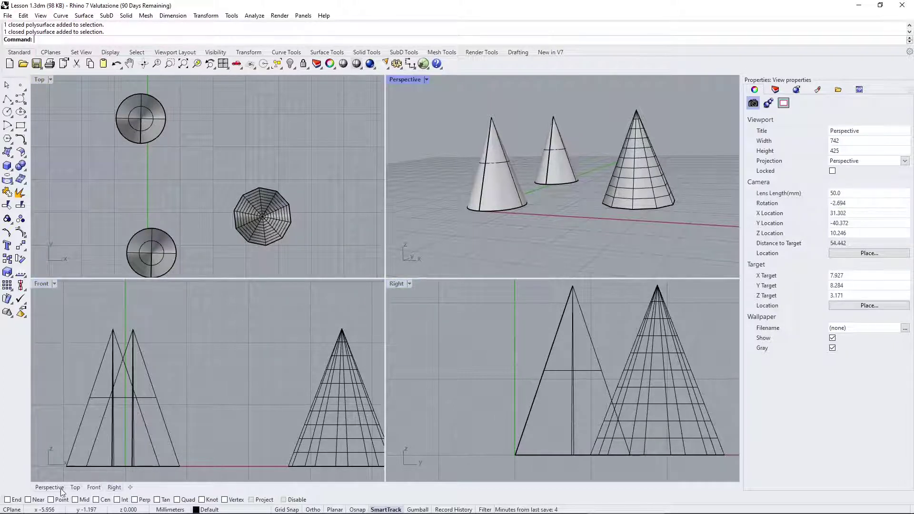
# Activate the Front, Top, Perspective and Right views in turn directly in the four-view layout, finishing on Top
pyautogui.click(76, 353)
pyautogui.click(58, 209)
pyautogui.click(434, 131)
pyautogui.click(467, 300)
pyautogui.click(362, 304)
pyautogui.click(313, 184)
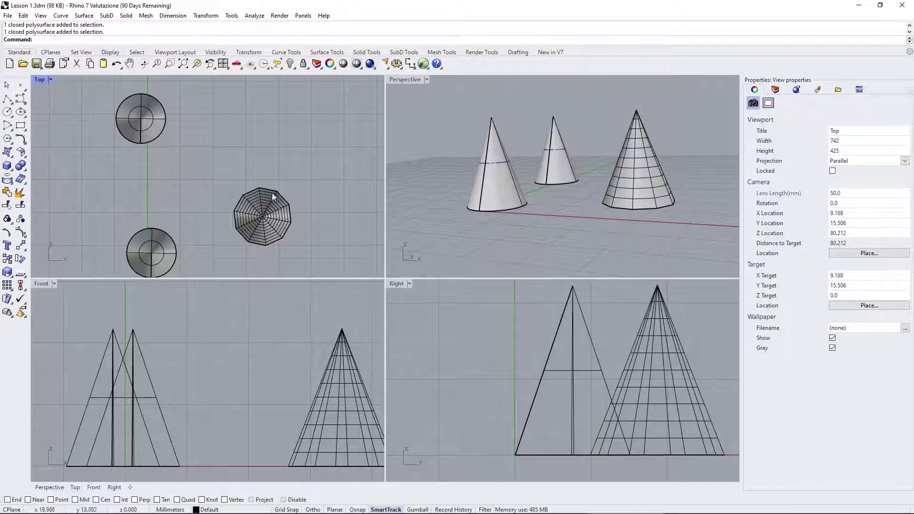
# Examine the cones across all four viewports by zooming Top and Right, panning Front and orbiting Perspective, finishing with Top active
pyautogui.scroll(-2, 217, 124)
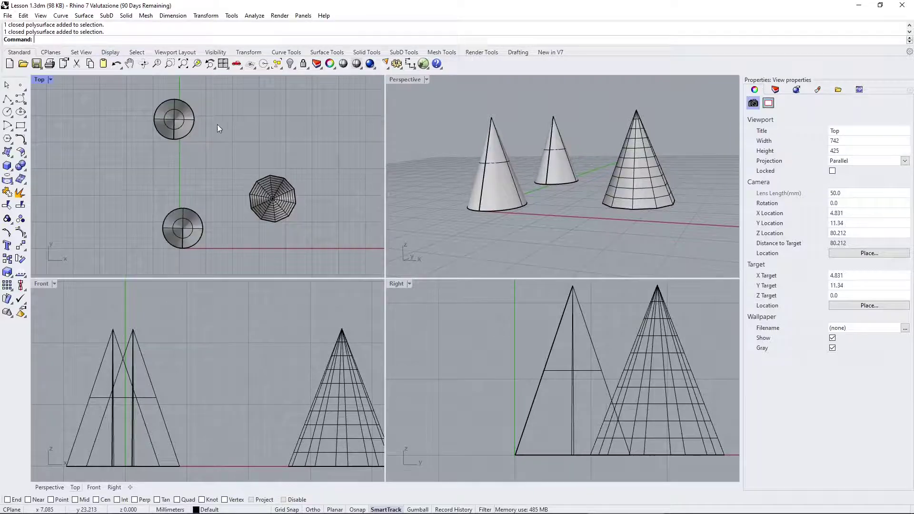
pyautogui.click(546, 381)
pyautogui.moveTo(304, 362); pyautogui.dragTo(285, 361, button='right')
pyautogui.scroll(1, 485, 370)
pyautogui.moveTo(507, 128); pyautogui.dragTo(407, 121, button='right')
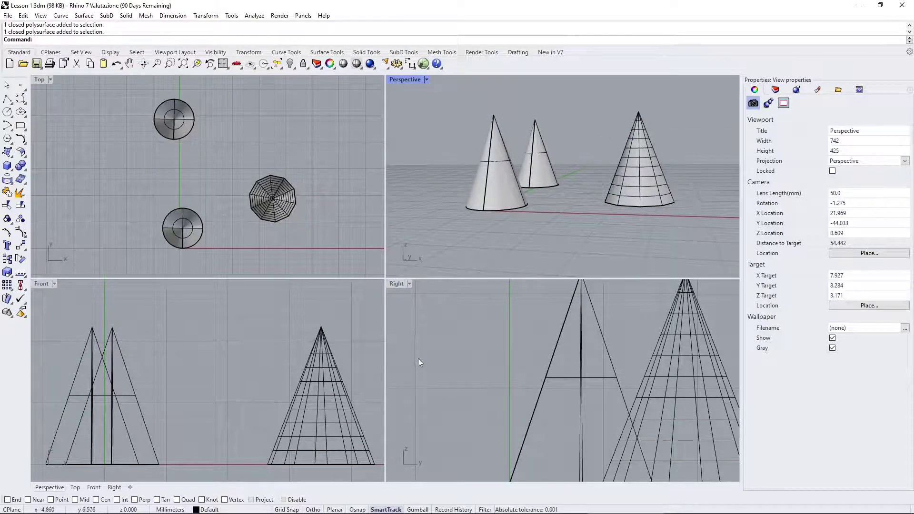
pyautogui.click(360, 100)
pyautogui.moveTo(473, 187); pyautogui.dragTo(548, 179, button='right')
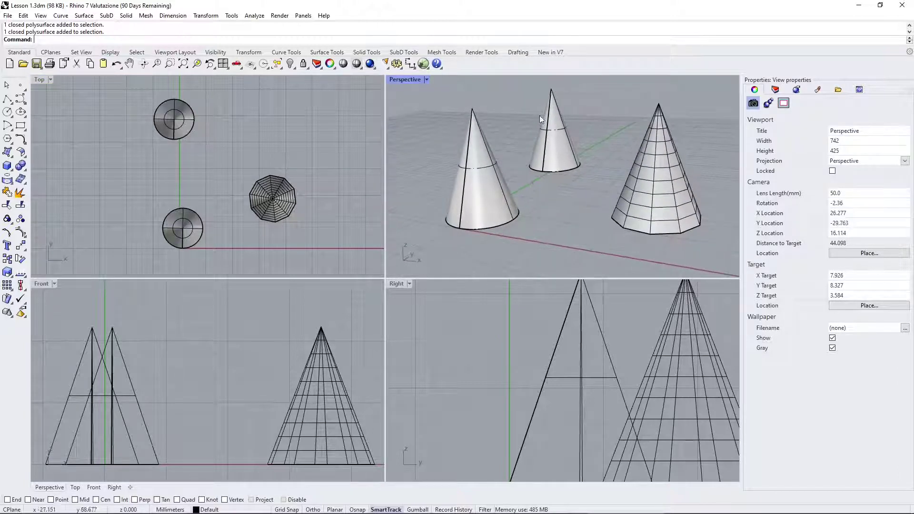
pyautogui.scroll(-2, 466, 387)
pyautogui.click(200, 358)
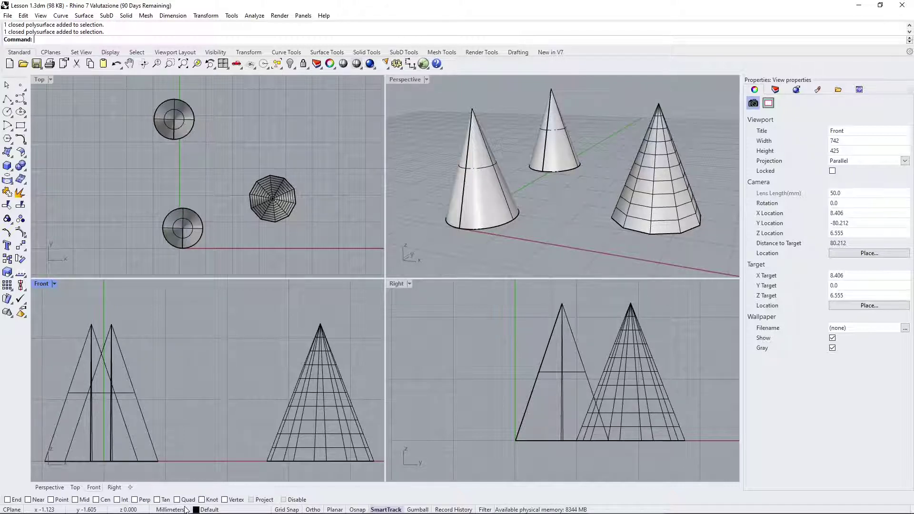
pyautogui.click(367, 133)
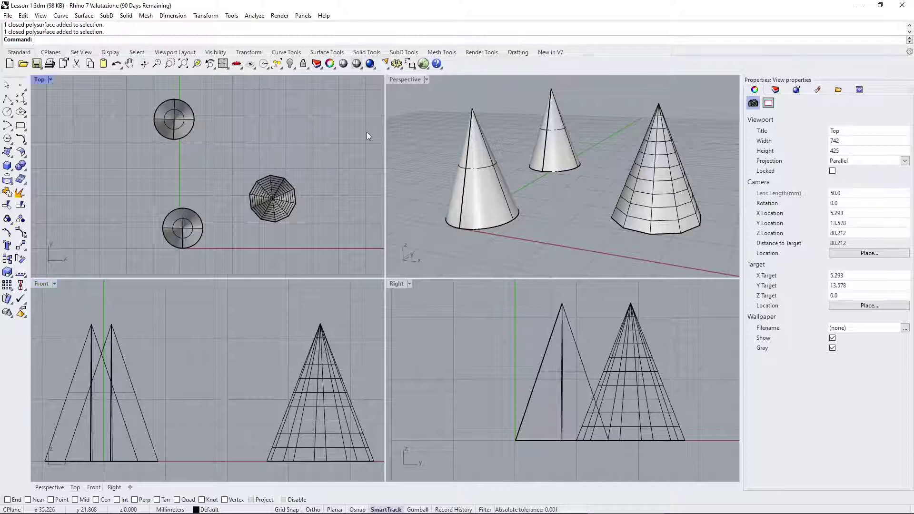